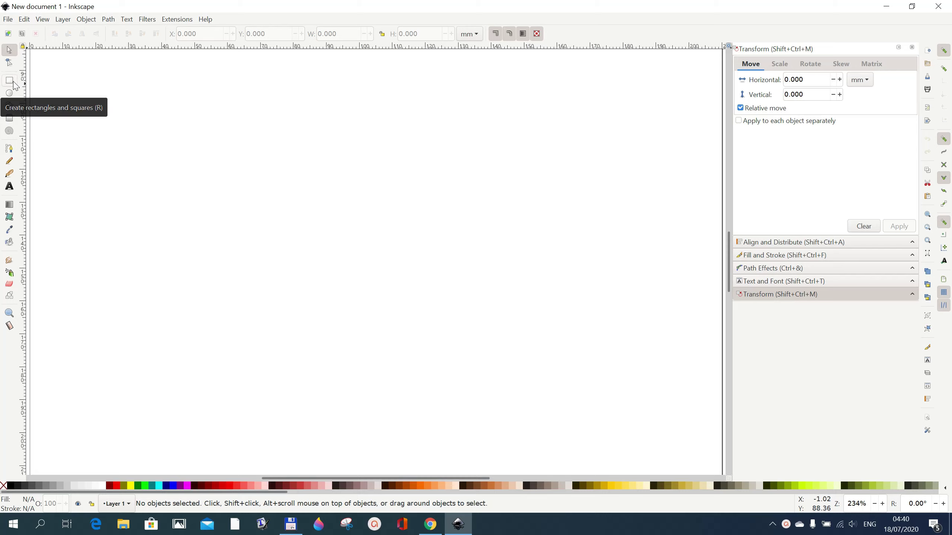
# Step: Draw a rectangle about 65 × 37 mm in the page's upper left area and remove its fill
pyautogui.click(10, 79)
pyautogui.moveTo(64, 126)
pyautogui.mouseDown()
pyautogui.moveTo(67, 161)
pyautogui.moveTo(279, 248)
pyautogui.mouseUp()
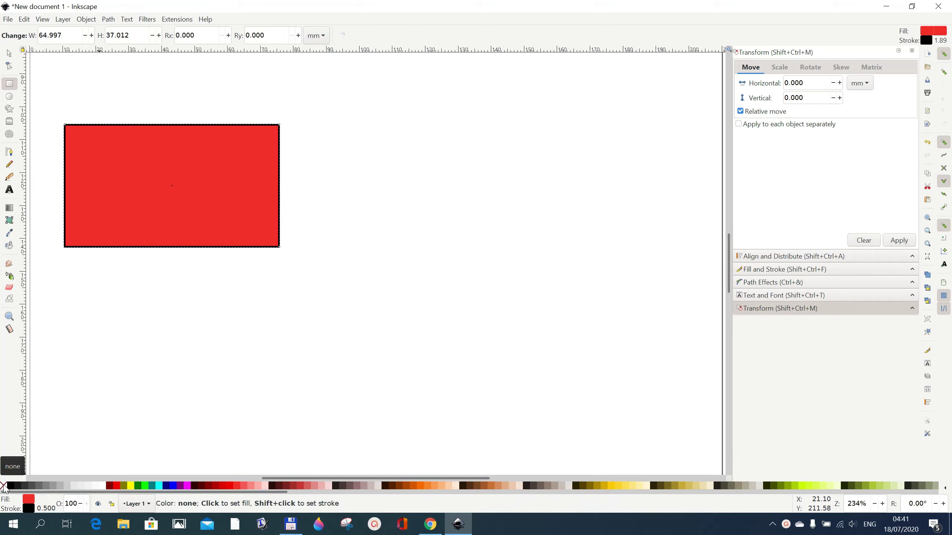
pyautogui.click(3, 486)
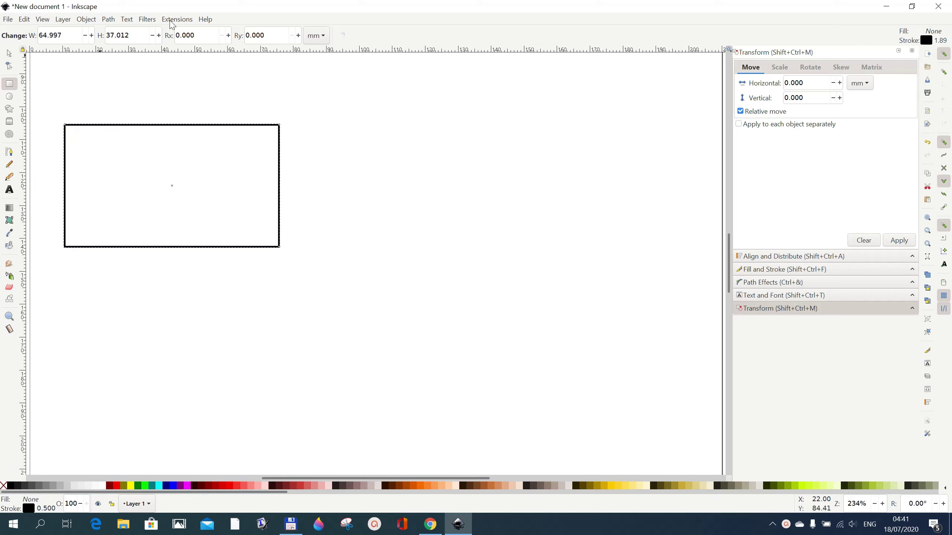
pyautogui.click(9, 53)
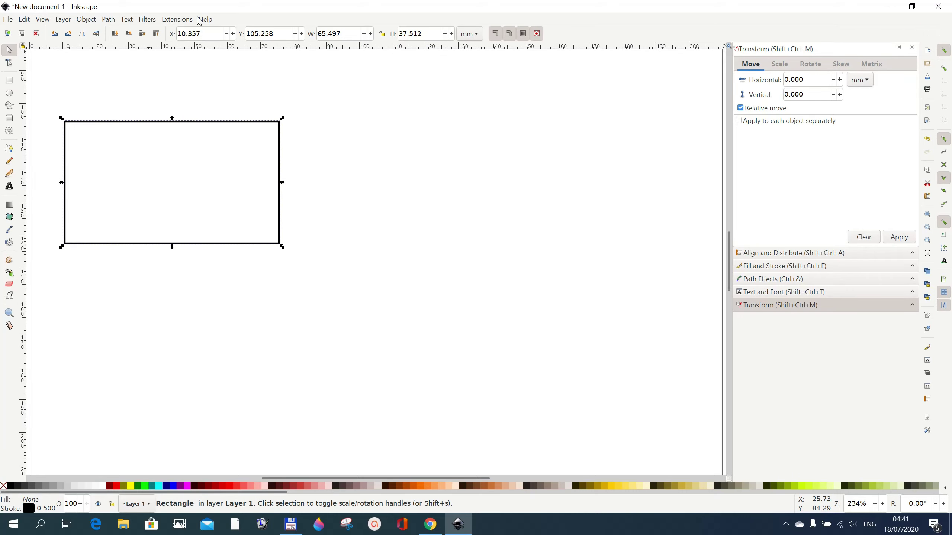
# Step: Plot tan(x) with axes in the rectangle using Function Plotter, X and Y from -1 to 1, 8 samples, clipping the curve and removing the rectangle
pyautogui.click(177, 20)
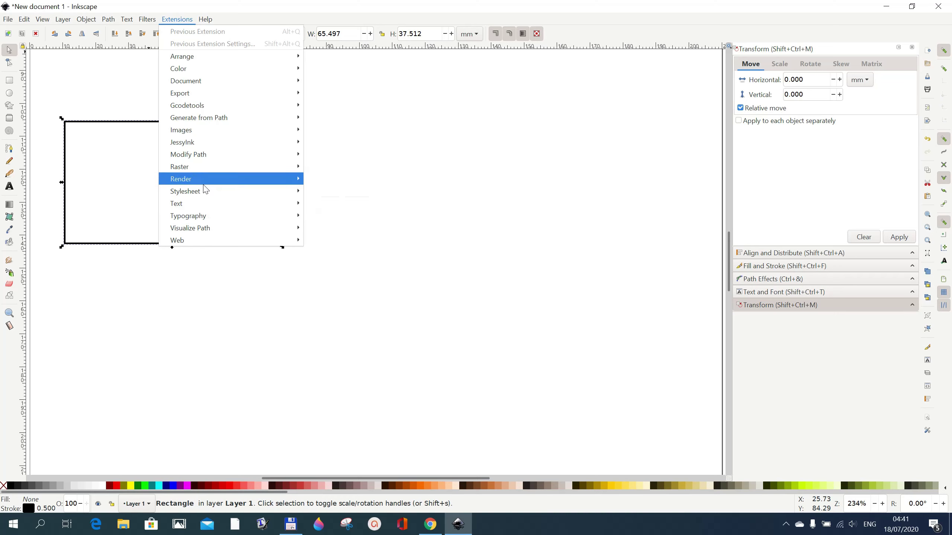
pyautogui.moveTo(199, 182)
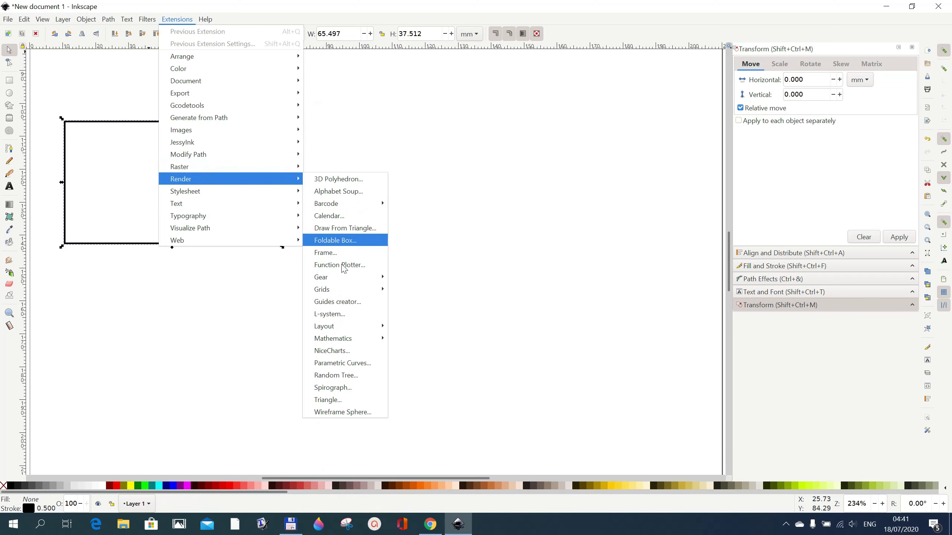
pyautogui.click(340, 270)
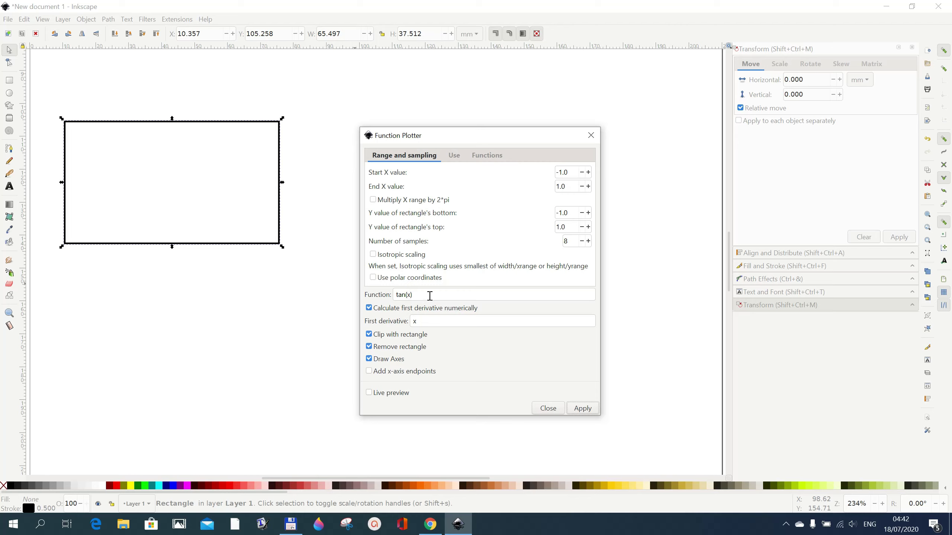
pyautogui.click(476, 159)
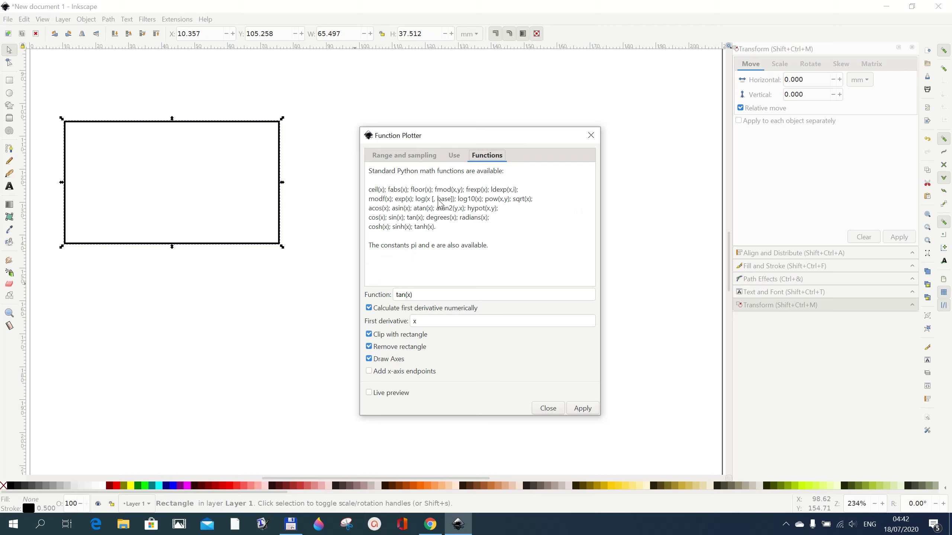
pyautogui.click(455, 157)
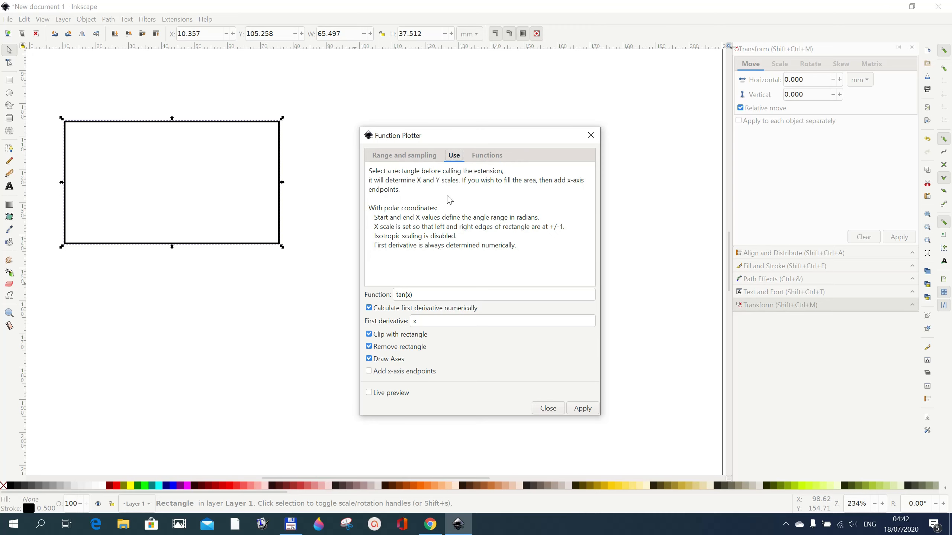
pyautogui.click(413, 159)
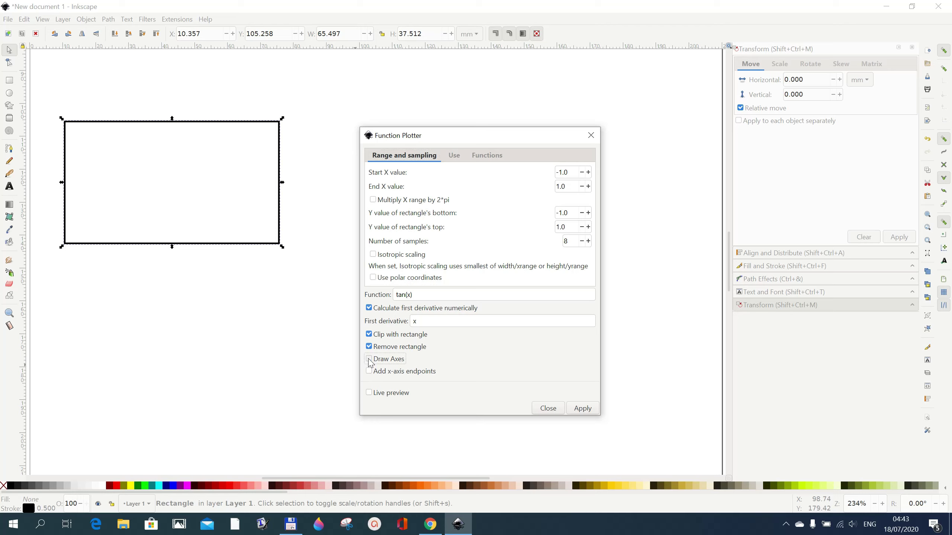
pyautogui.click(369, 393)
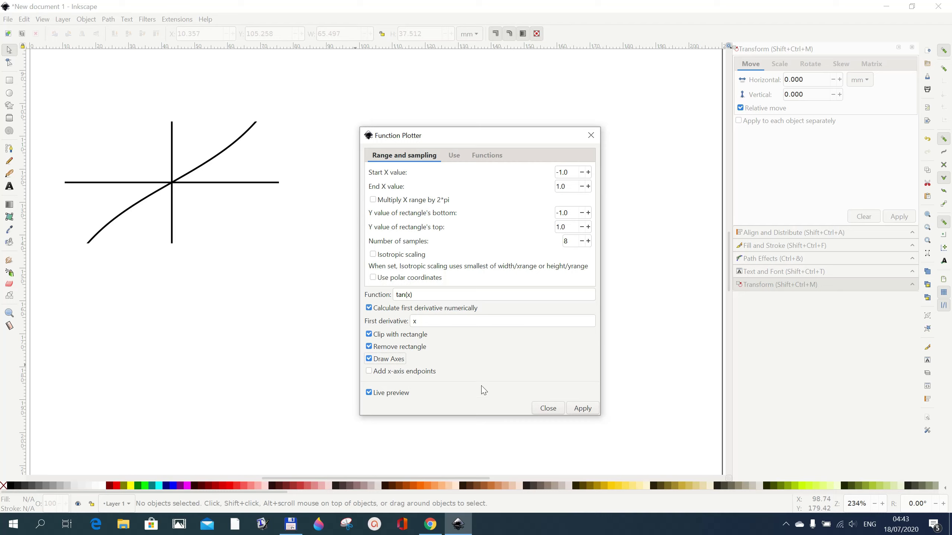
pyautogui.click(582, 411)
pyautogui.click(591, 136)
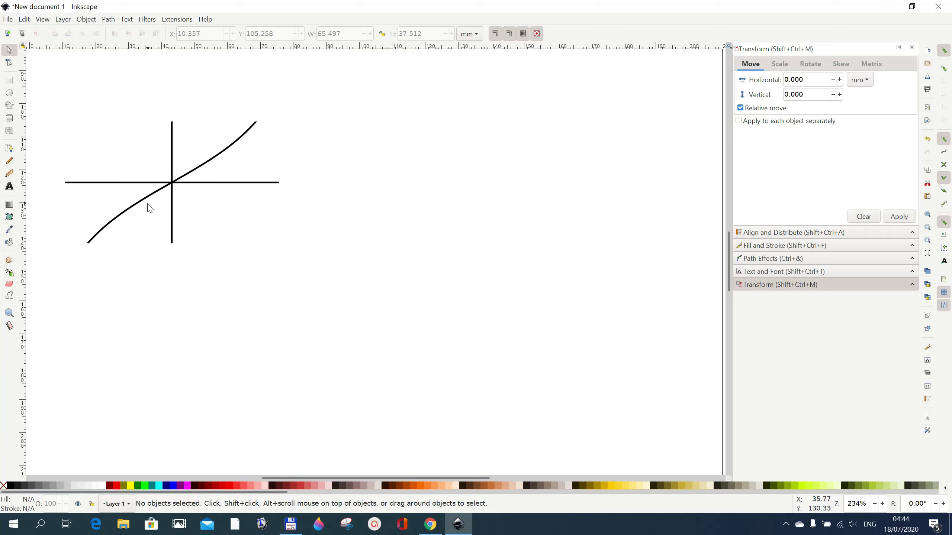
# Step: Recolour the stroke of the plotted curve and its axes red
pyautogui.click(168, 186)
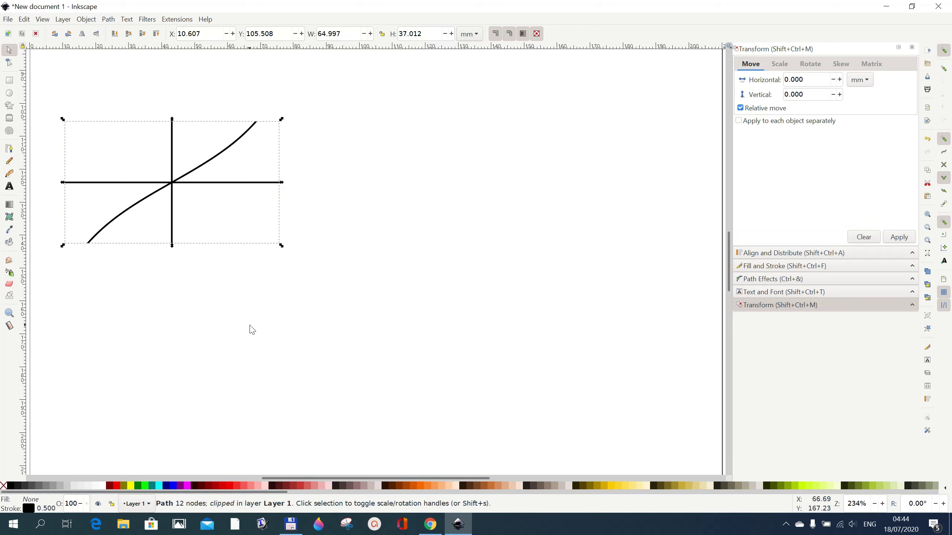
pyautogui.press('shift')
pyautogui.keyDown('shift'); pyautogui.click(233, 489); pyautogui.keyUp('shift')
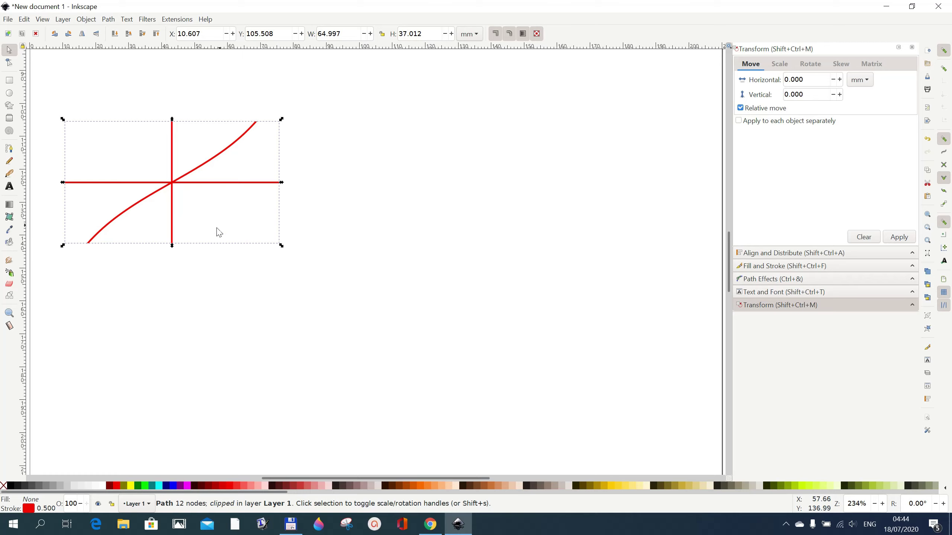
# Step: Break the plot apart into separate curve and axis paths and clear the selection
pyautogui.click(108, 19)
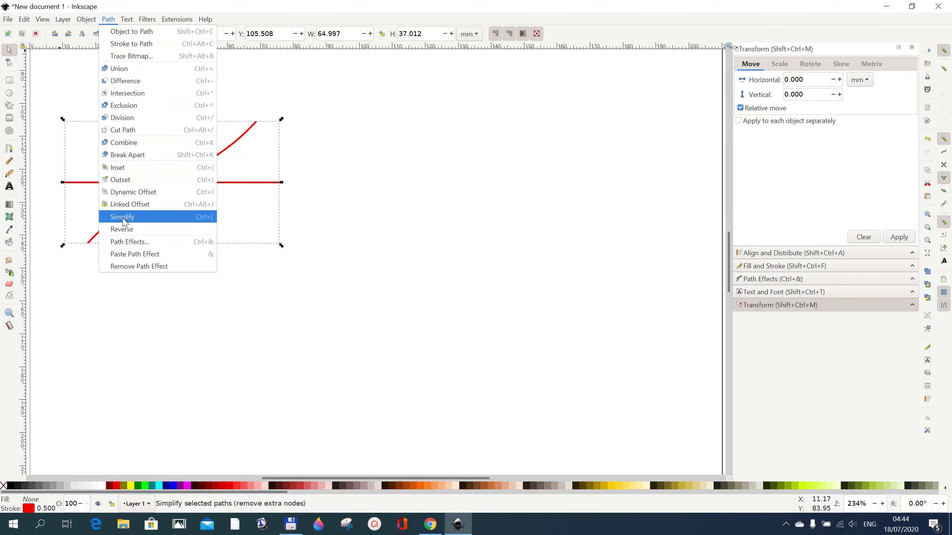
pyautogui.click(125, 162)
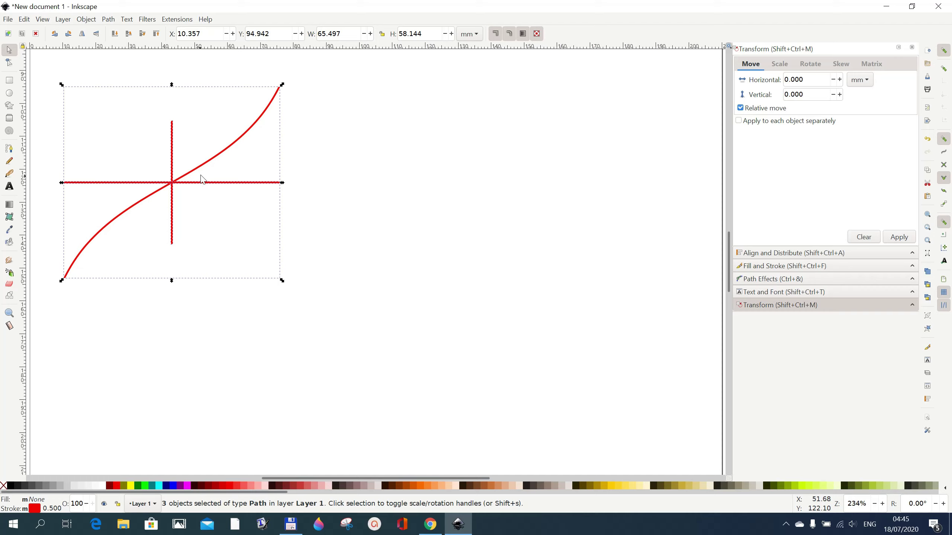
pyautogui.click(319, 206)
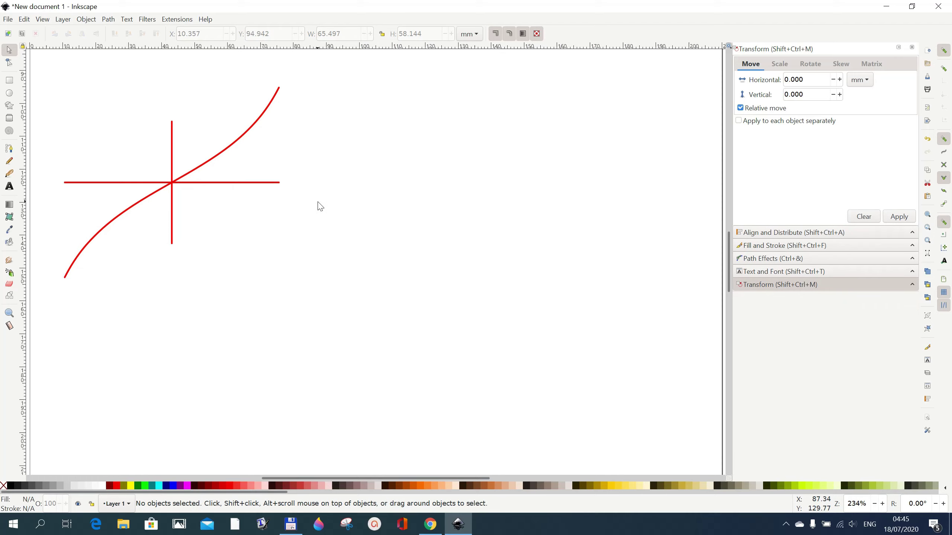
# Step: Try stretching the vertical axis line symmetrically to about 57 mm tall, and undo the scaling
pyautogui.click(172, 128)
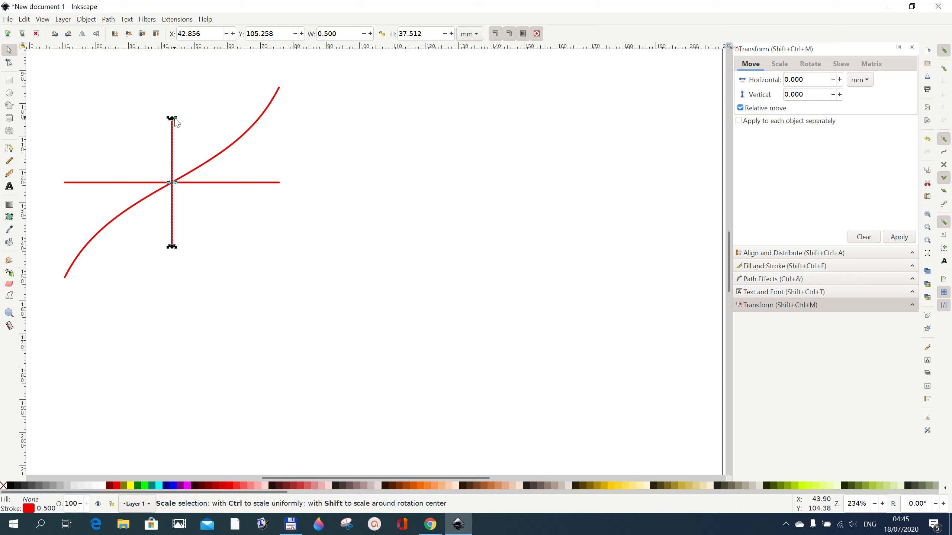
pyautogui.moveTo(172, 120); pyautogui.dragTo(171, 88)
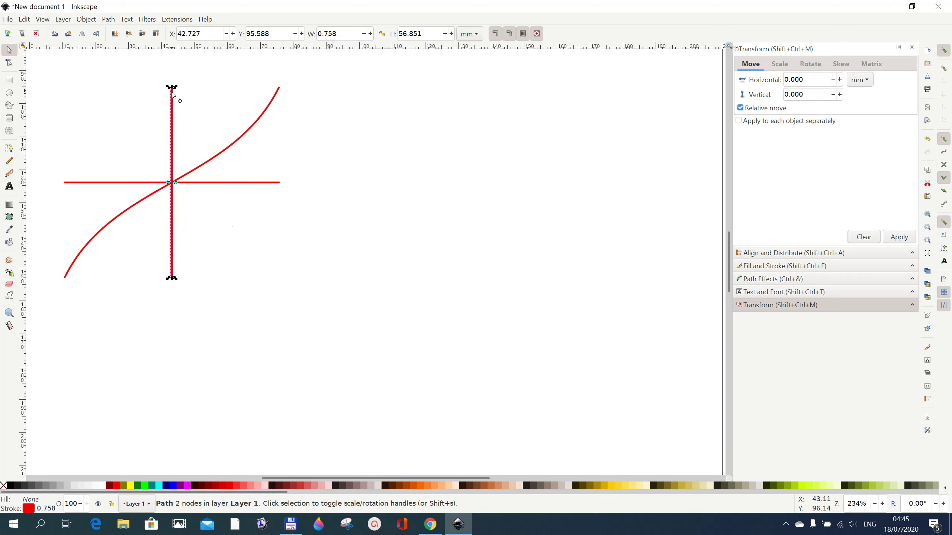
pyautogui.click(927, 142)
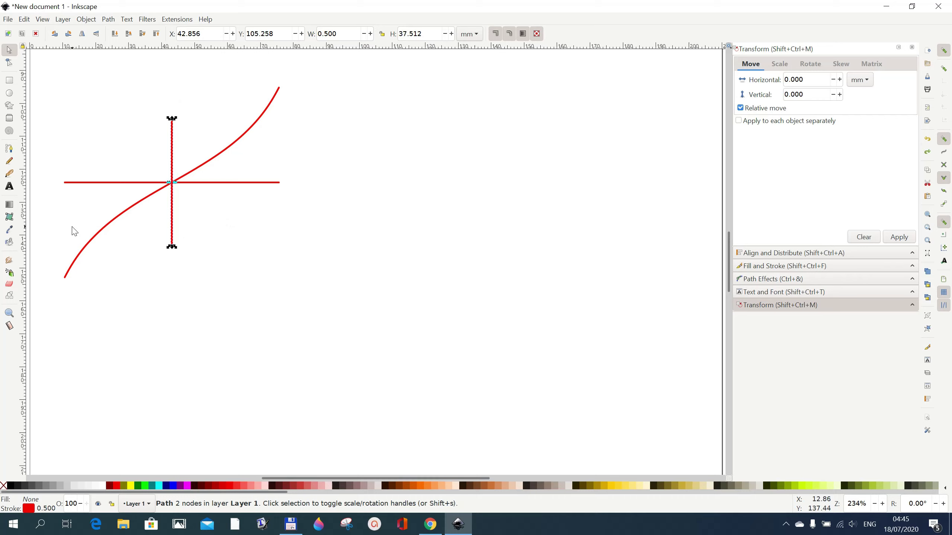
# Step: Try scaling the tangent curve about its centre to about 46 × 41 mm, and undo the scaling
pyautogui.click(102, 233)
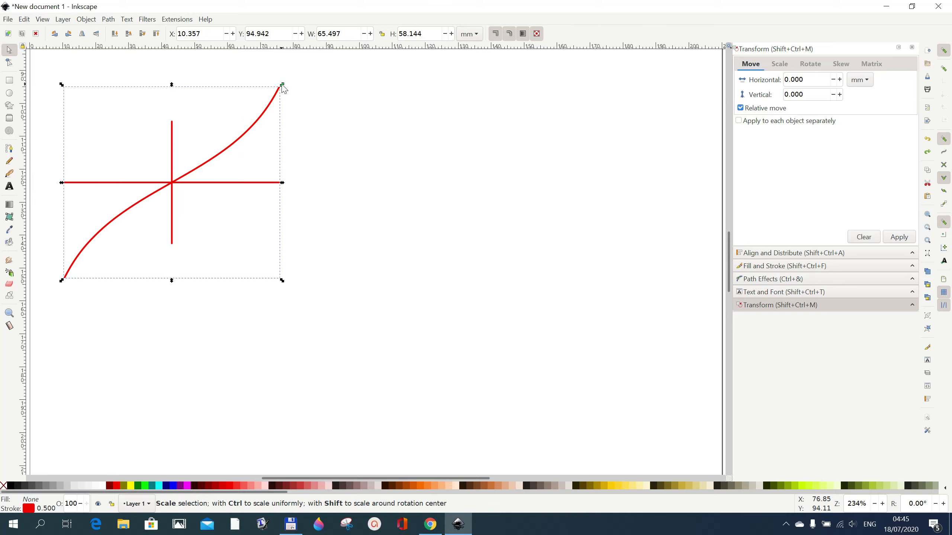
pyautogui.moveTo(284, 89); pyautogui.dragTo(260, 117)
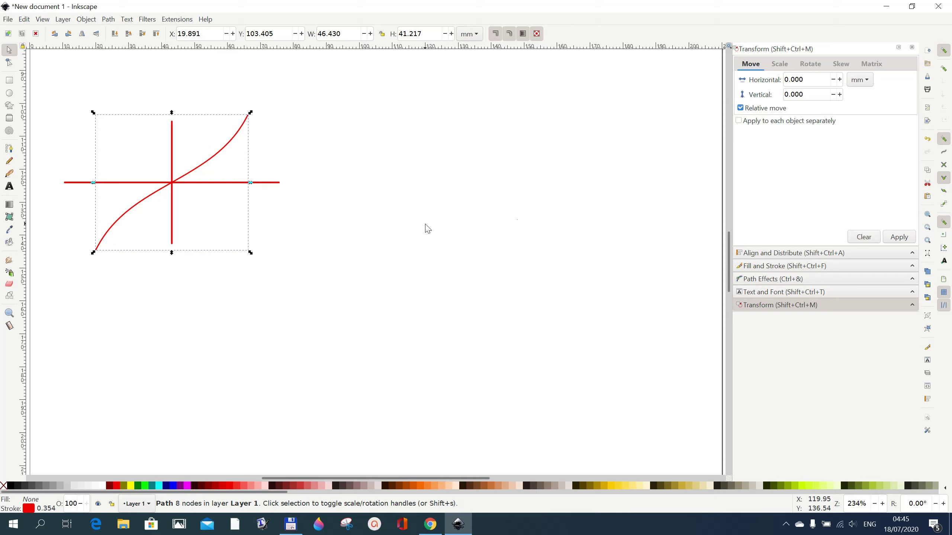
pyautogui.click(927, 139)
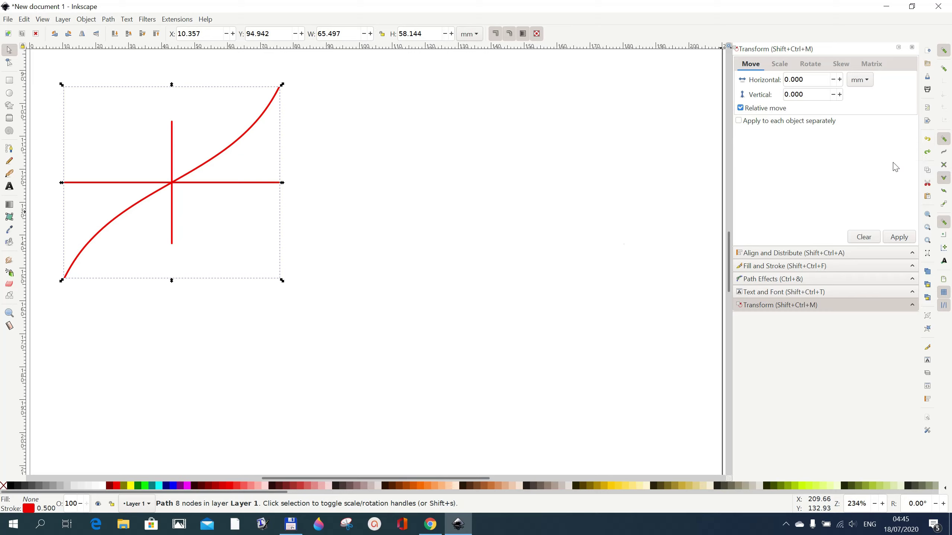
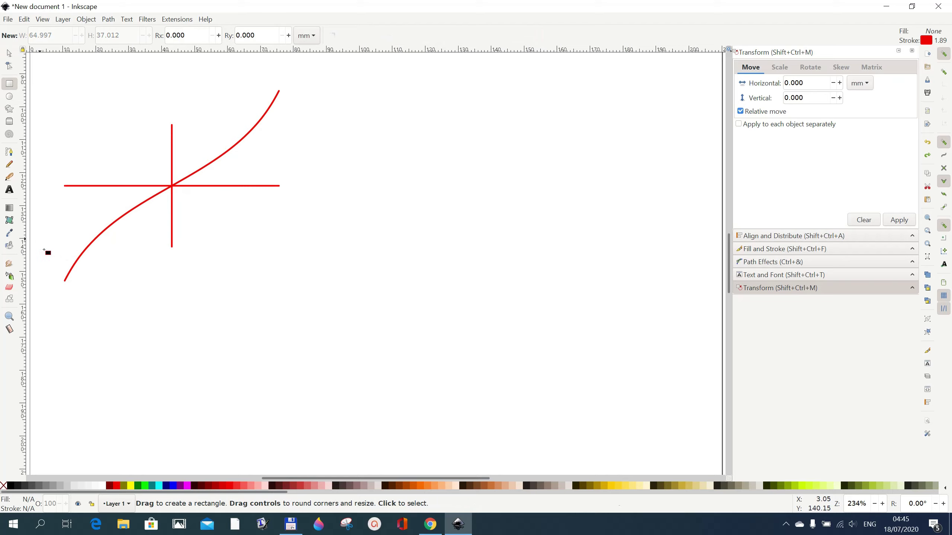
# Step: Draw a yellow rectangle about 18 × 22 mm over the curve's lower end and cut the curve with it using Cut Path
pyautogui.click(131, 486)
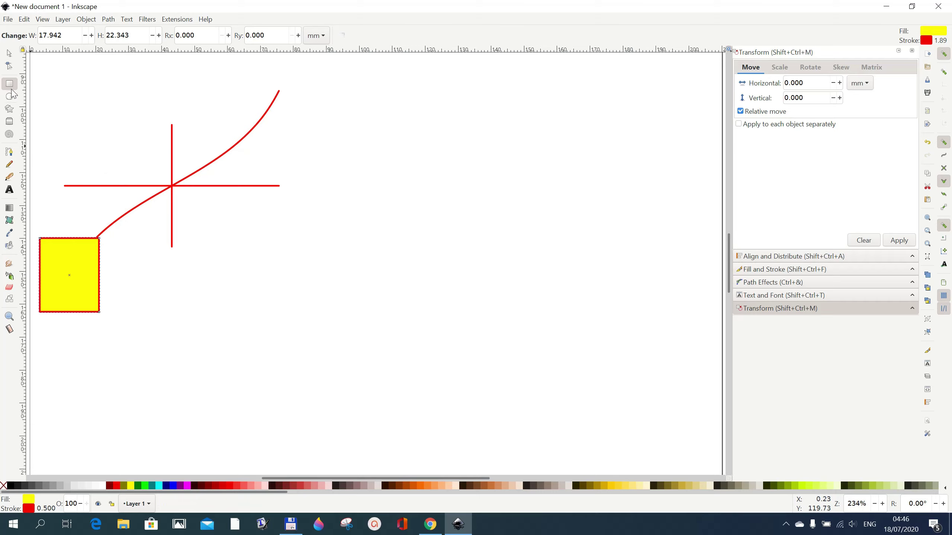
pyautogui.click(9, 53)
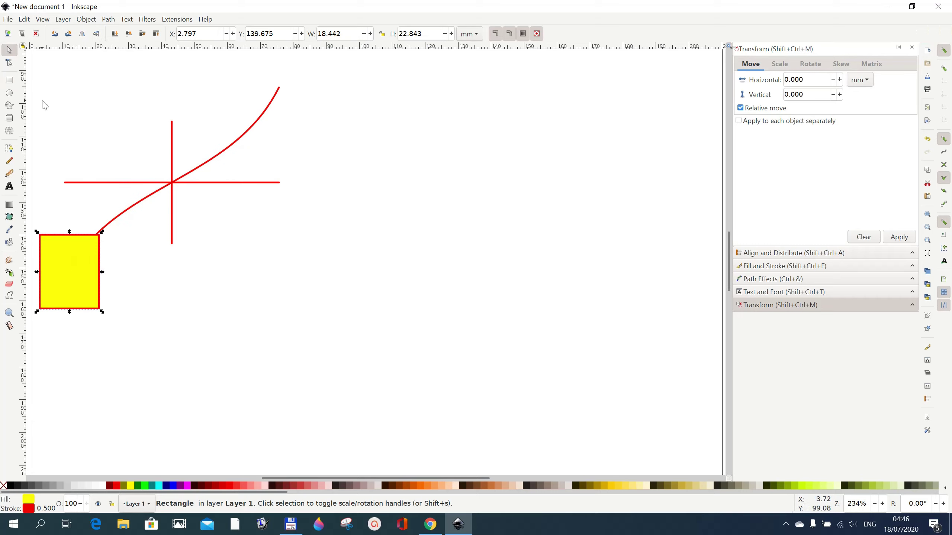
pyautogui.keyDown('shift'); pyautogui.click(118, 220); pyautogui.keyUp('shift')
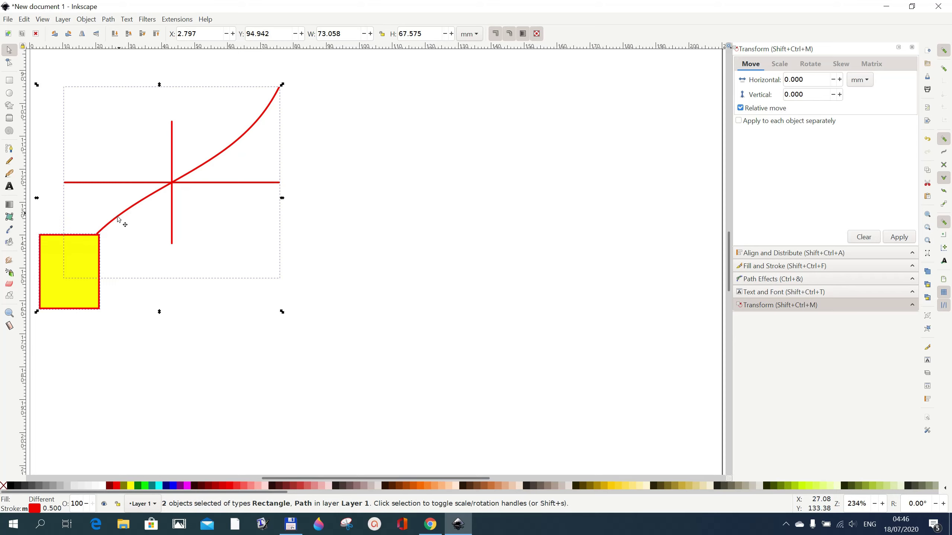
pyautogui.click(108, 19)
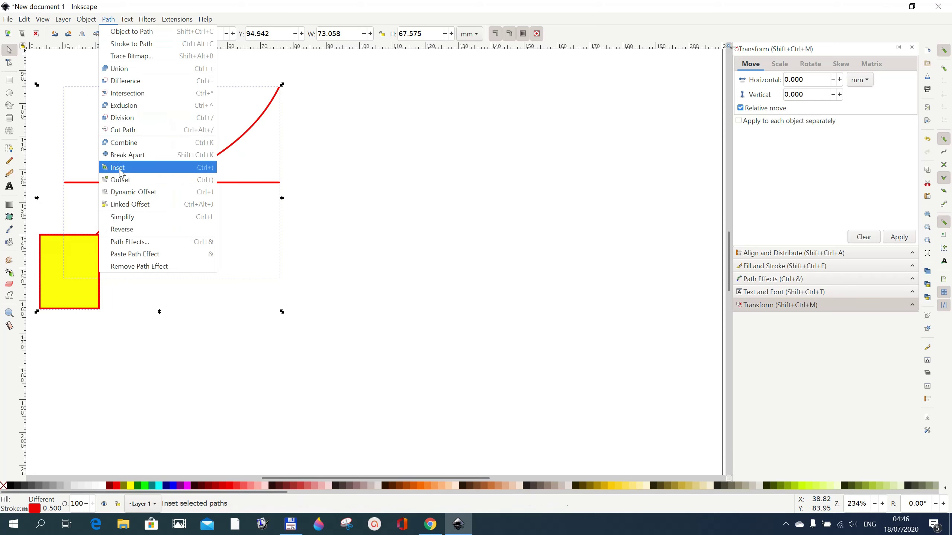
pyautogui.click(127, 133)
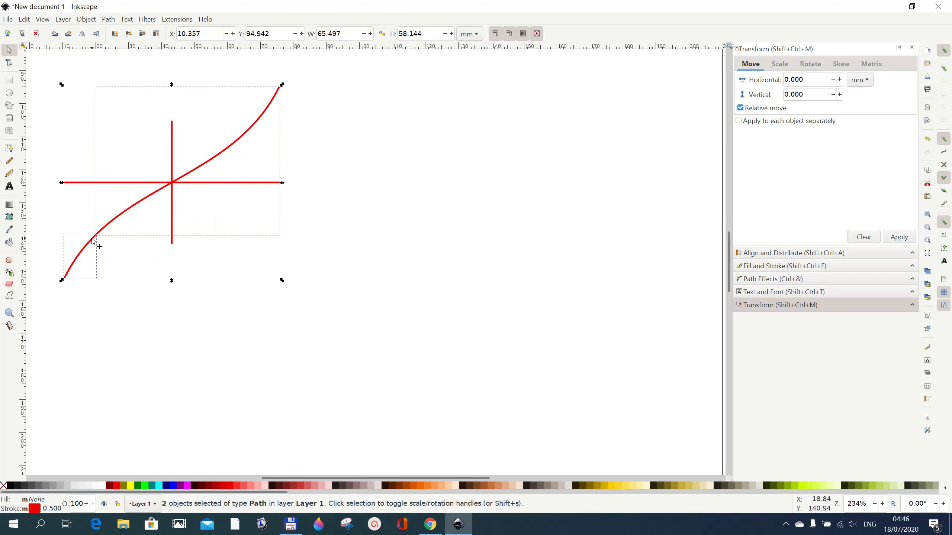
# Step: Break the cut curve apart and move its lower segment about 4 mm down from the rest
pyautogui.click(109, 19)
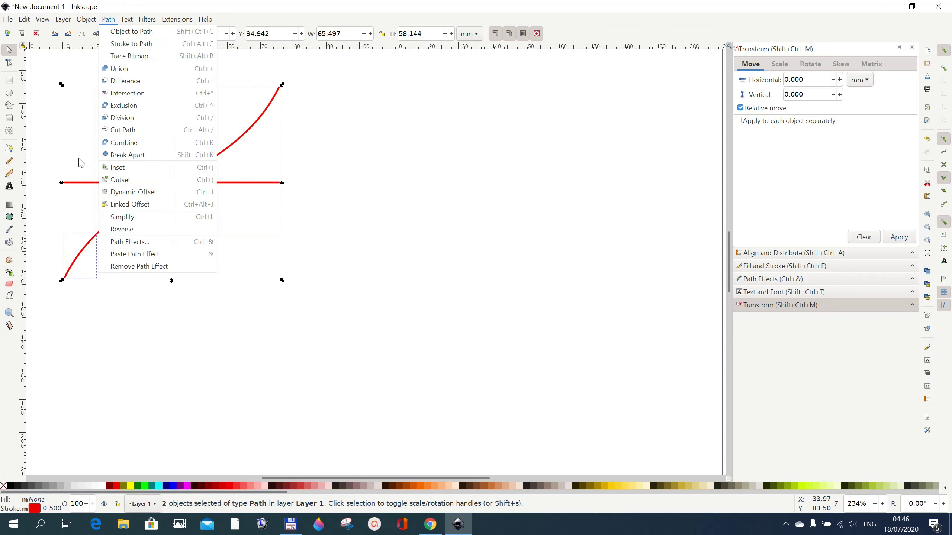
pyautogui.click(122, 154)
pyautogui.click(81, 255)
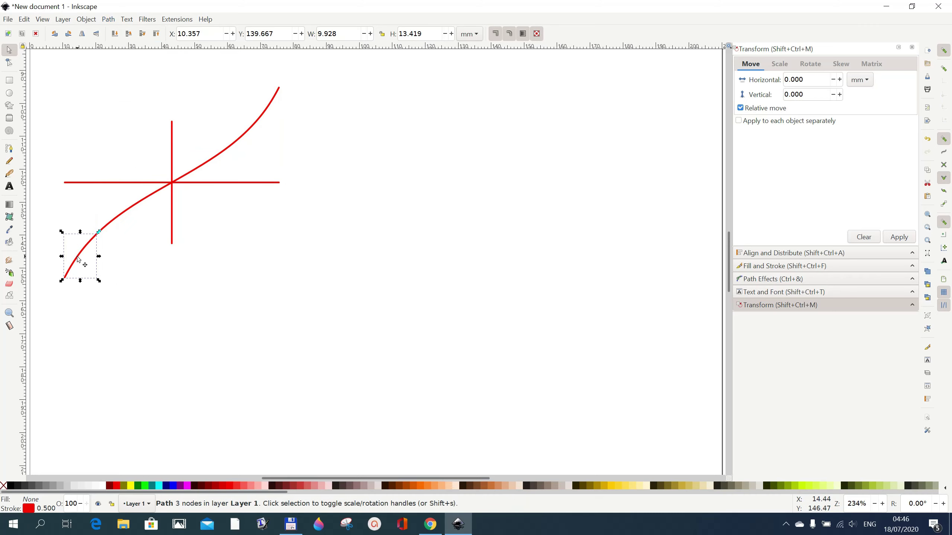
pyautogui.moveTo(77, 258); pyautogui.dragTo(74, 271)
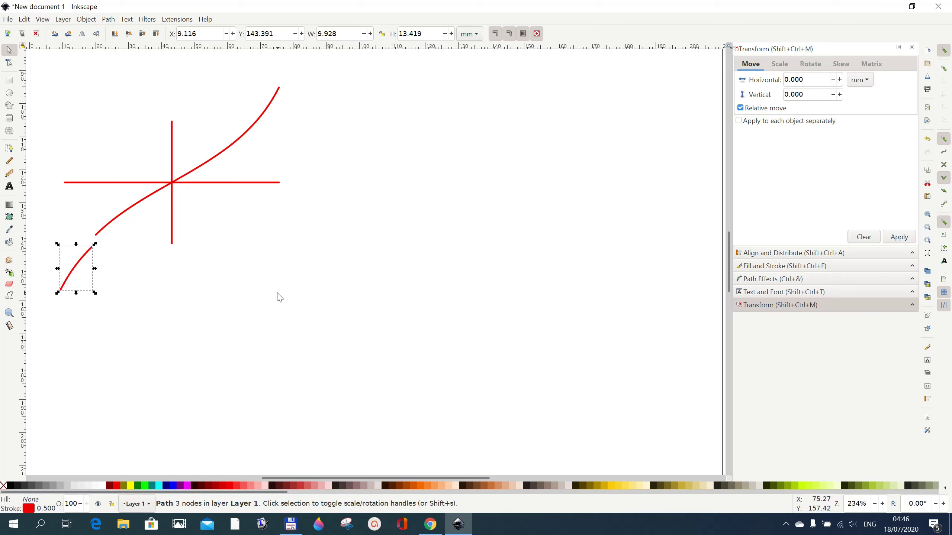
# Step: Undo the segment's move, the break-apart and the path cut, and redo the cut
pyautogui.click(930, 145)
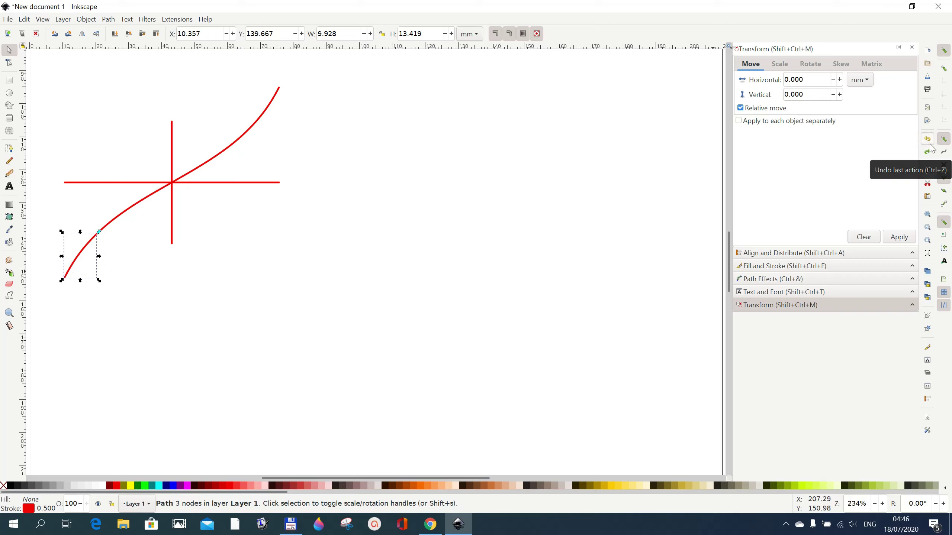
pyautogui.click(932, 149)
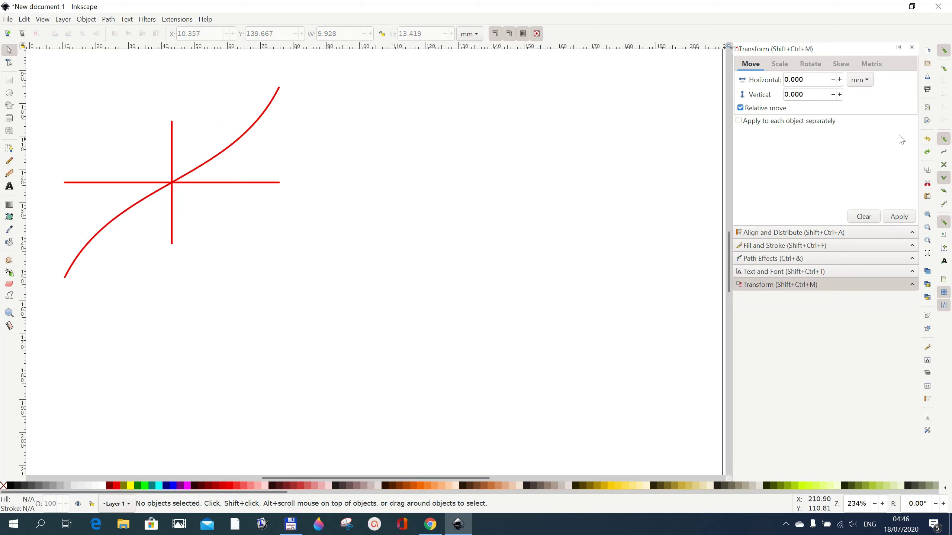
pyautogui.click(925, 139)
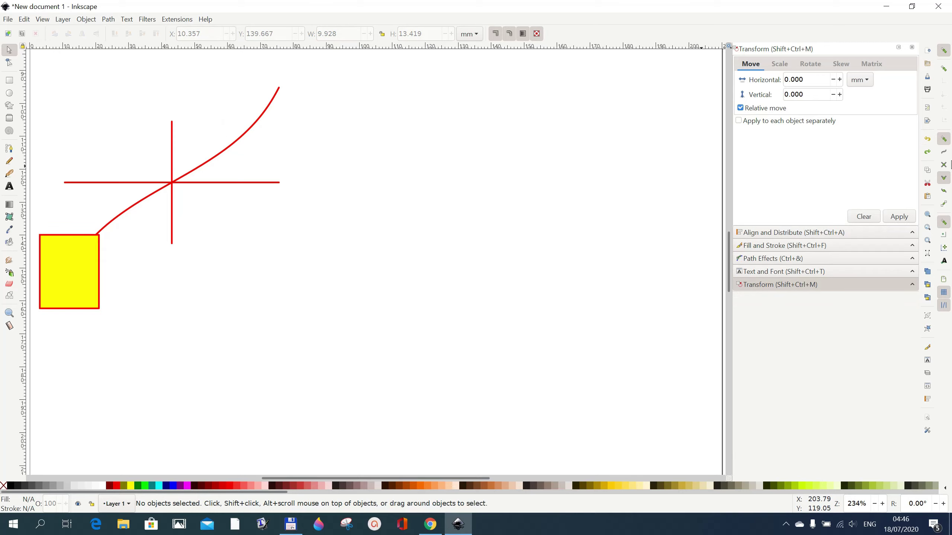
pyautogui.click(927, 152)
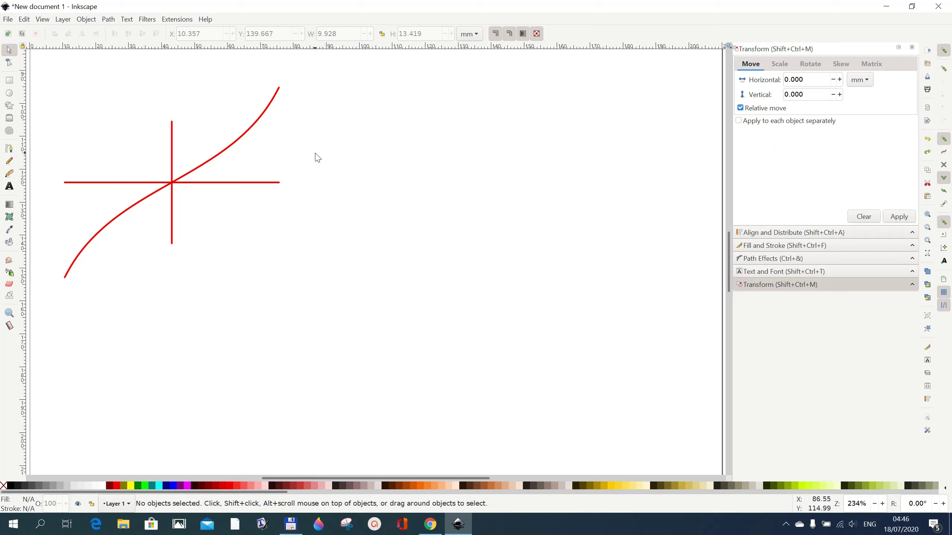
# Step: Undo the path cut on the tangent curve
pyautogui.click(208, 161)
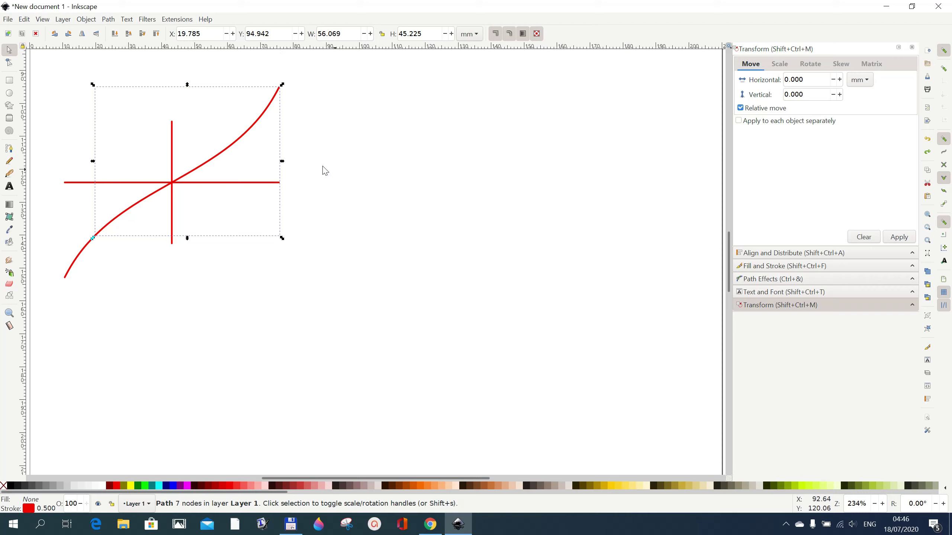
pyautogui.click(350, 173)
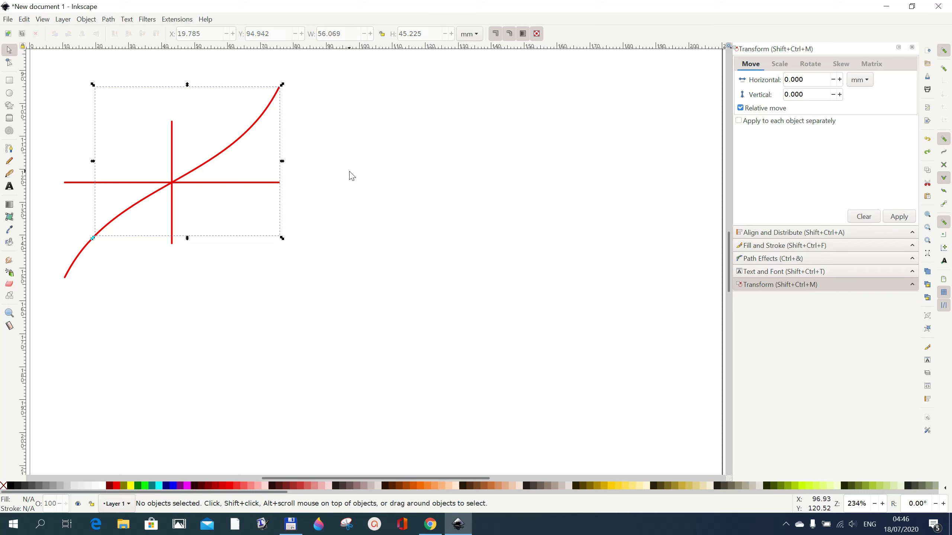
pyautogui.click(927, 138)
pyautogui.hotkey('ctrl', 'shift', 'z')
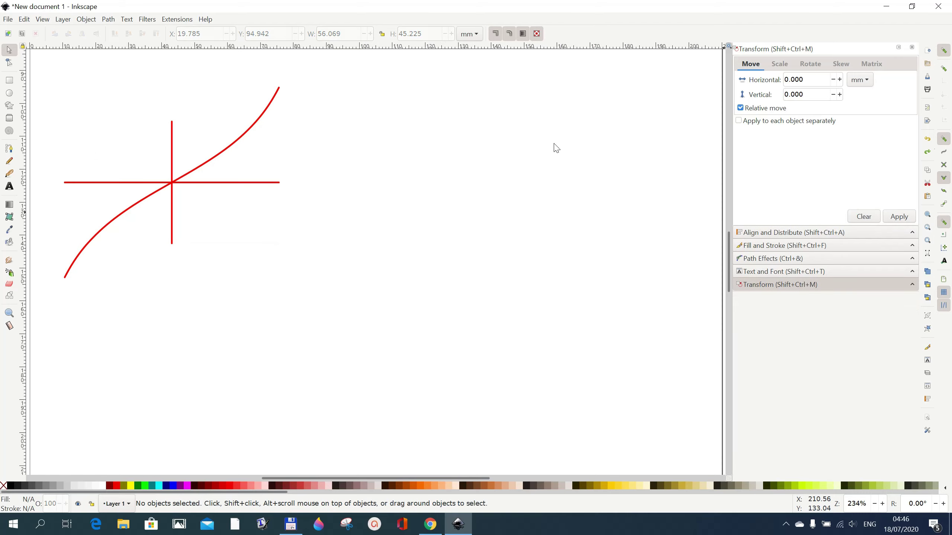
# Step: Scale the whole tangent curve down about its centre to about 55 × 49 mm
pyautogui.click(233, 141)
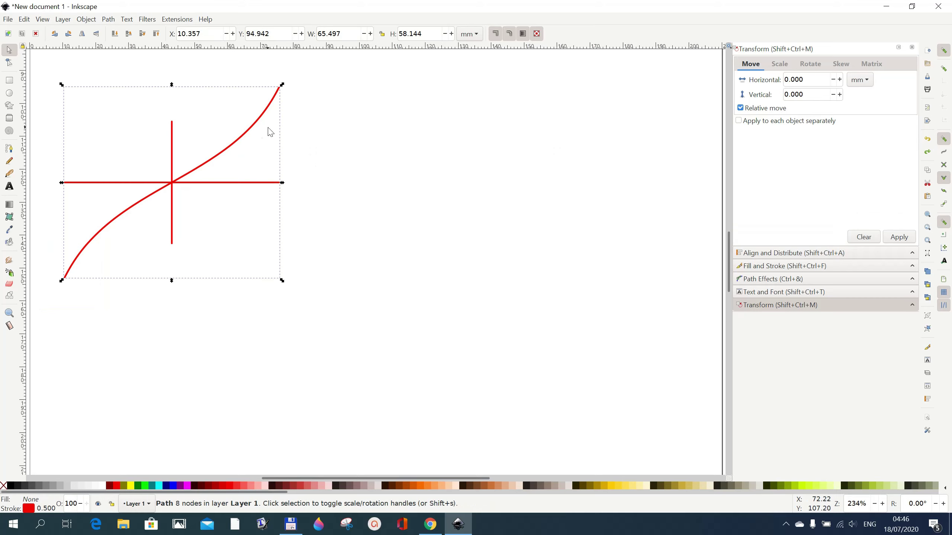
pyautogui.press('shift')
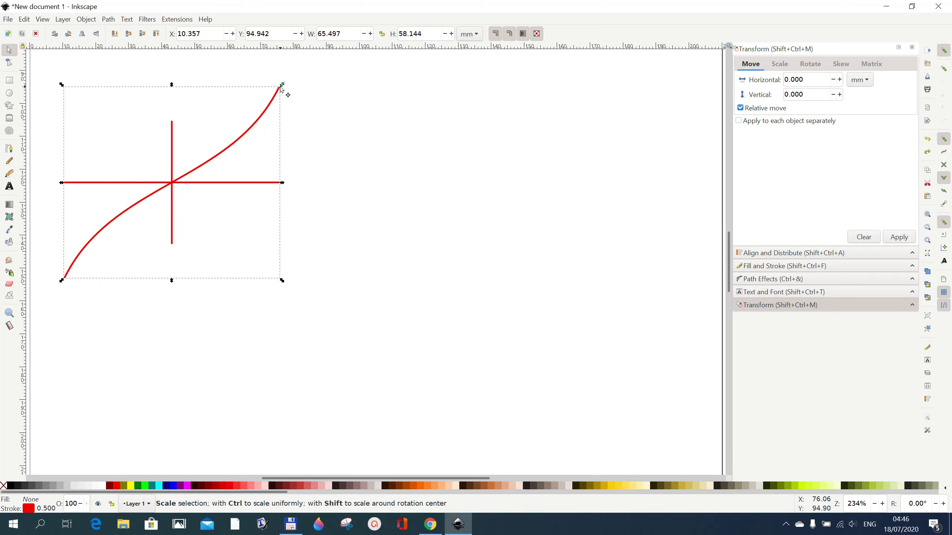
pyautogui.moveTo(283, 86); pyautogui.dragTo(269, 101)
pyautogui.click(341, 271)
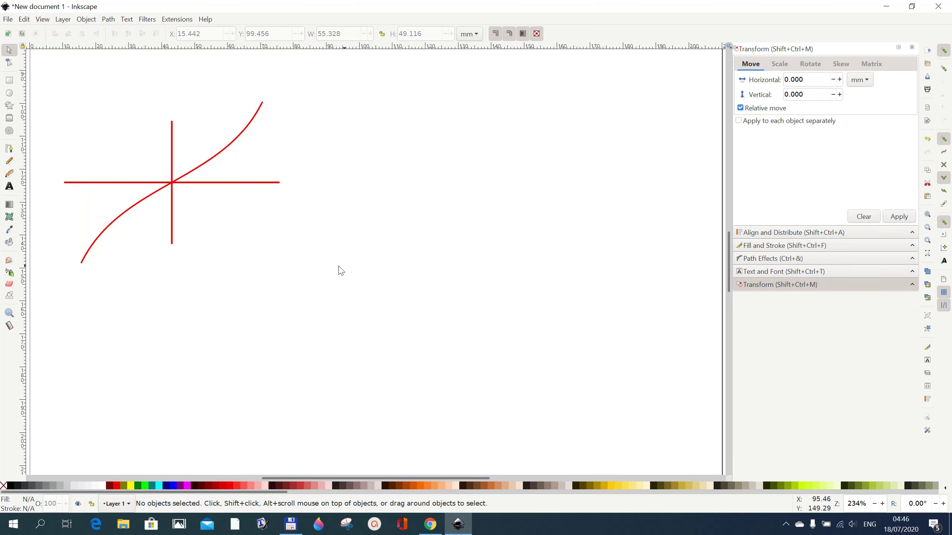
# Step: Set the tangent curve's stroke colour to blue, leaving its fill empty
pyautogui.click(220, 158)
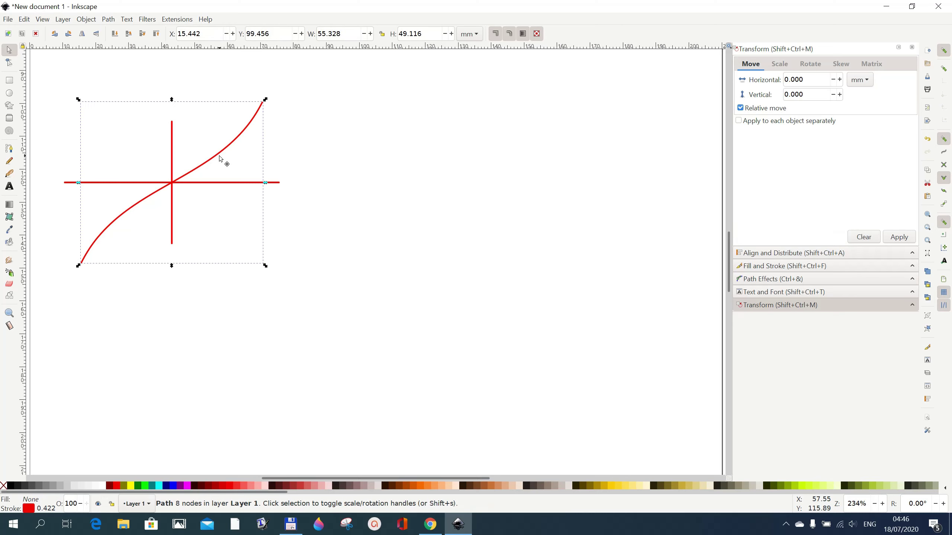
pyautogui.click(173, 486)
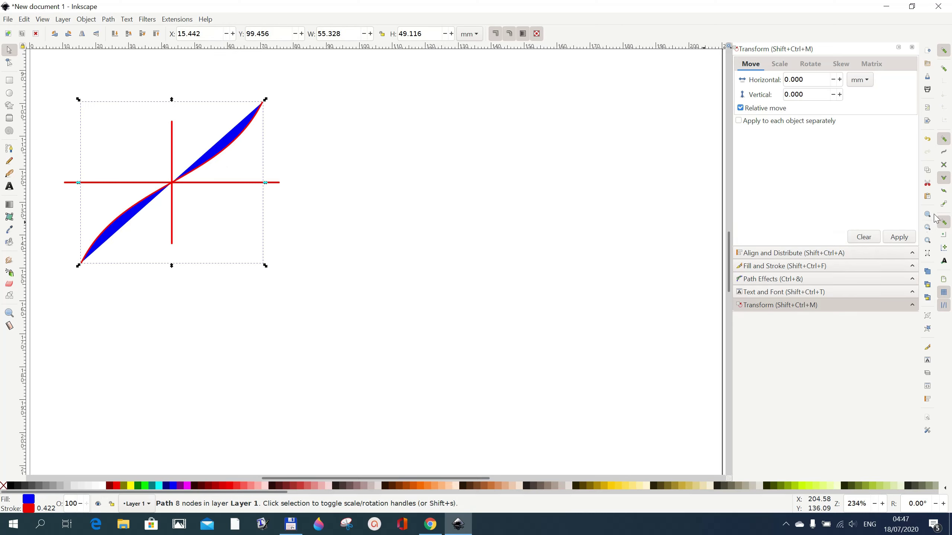
pyautogui.click(927, 140)
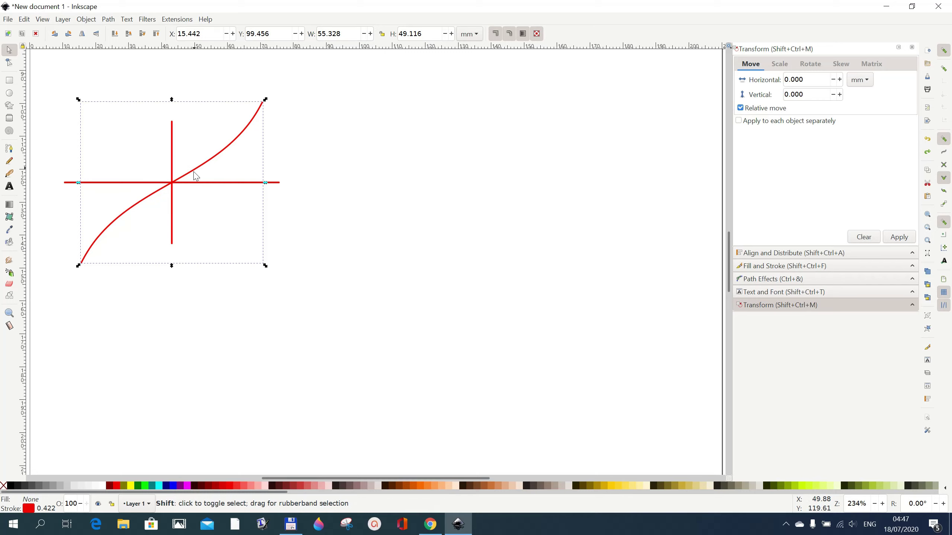
pyautogui.keyDown('shift'); pyautogui.click(173, 487); pyautogui.keyUp('shift')
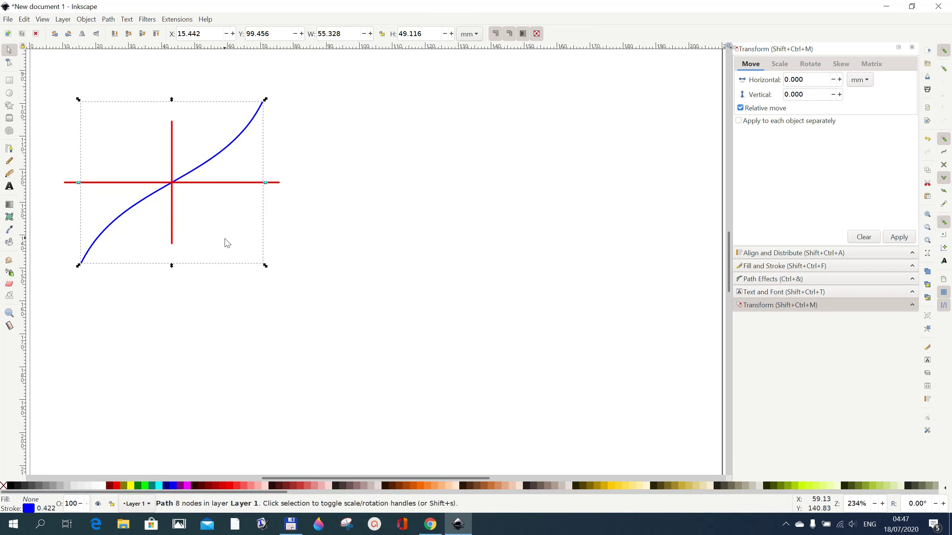
pyautogui.click(332, 327)
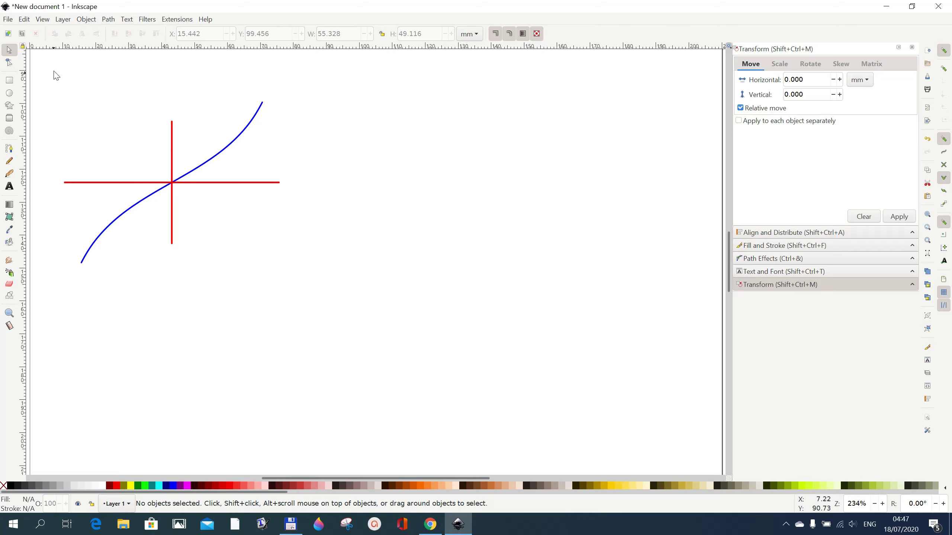
# Step: Draw a rectangle about 55 × 31 mm beside the tangent graph, with no fill and a black outline
pyautogui.click(13, 80)
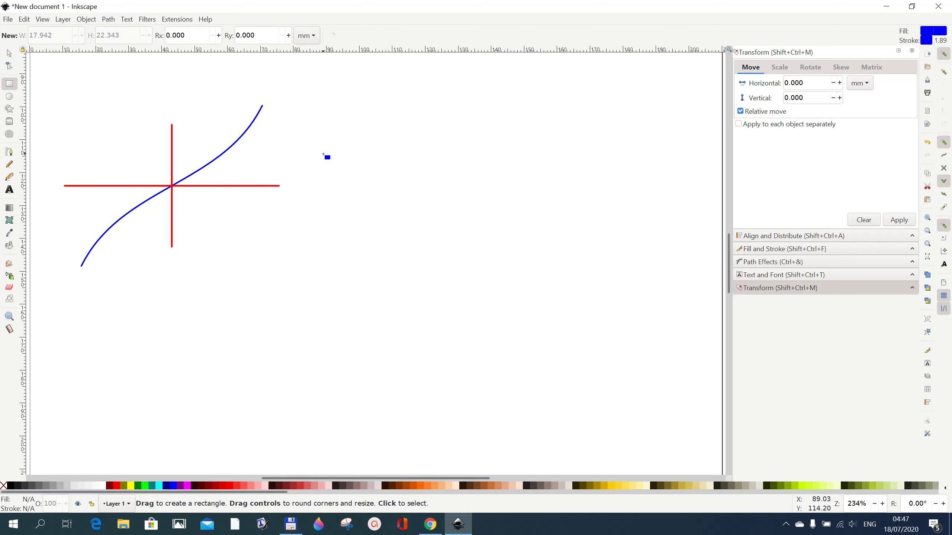
pyautogui.moveTo(323, 153); pyautogui.dragTo(504, 257)
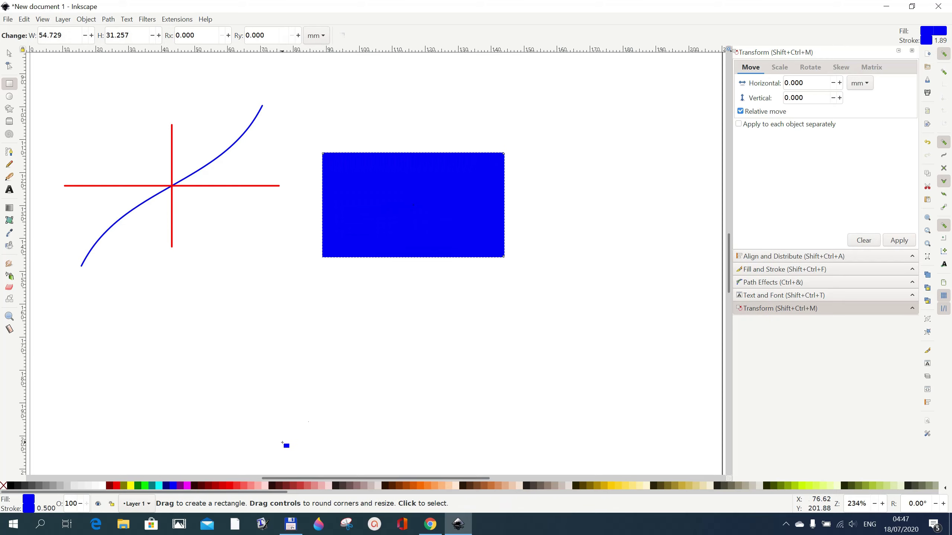
pyautogui.click(5, 487)
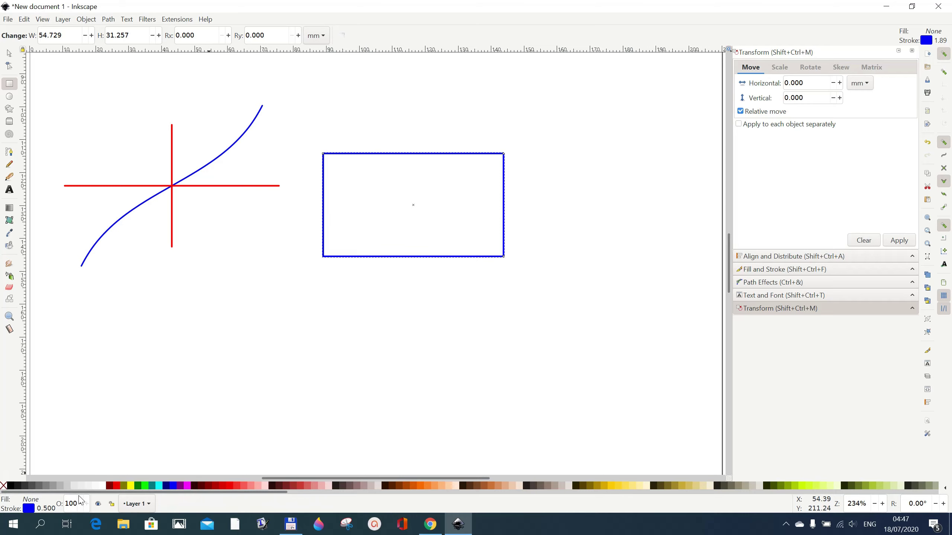
pyautogui.keyDown('shift'); pyautogui.click(13, 487); pyautogui.keyUp('shift')
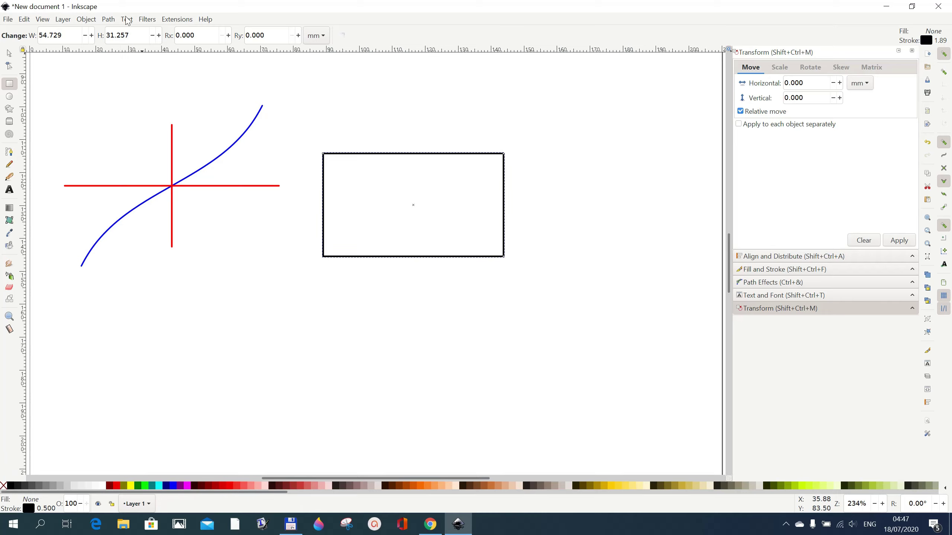
# Step: Plot the function x*2 in the black rectangle using Function Plotter, with Add x-axis endpoints enabled
pyautogui.click(186, 20)
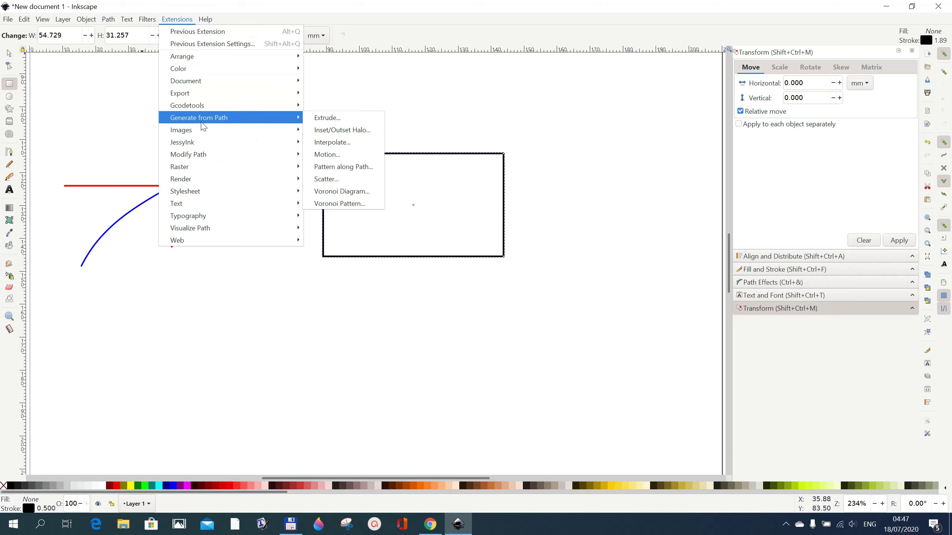
pyautogui.moveTo(204, 181)
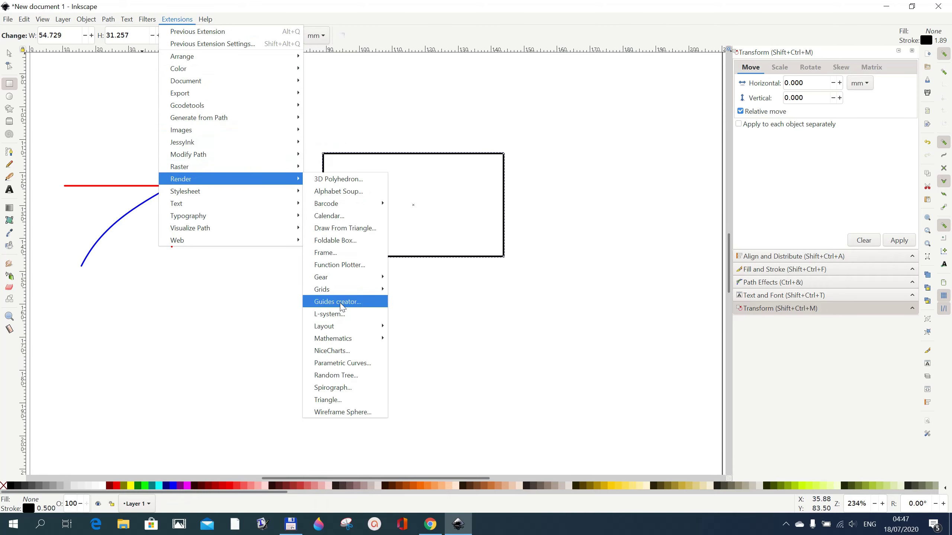
pyautogui.click(347, 267)
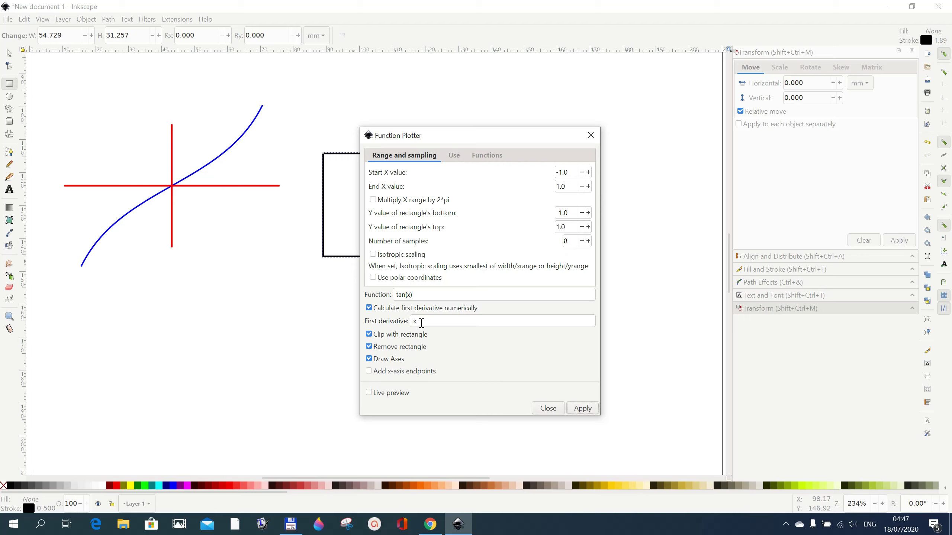
pyautogui.click(420, 294)
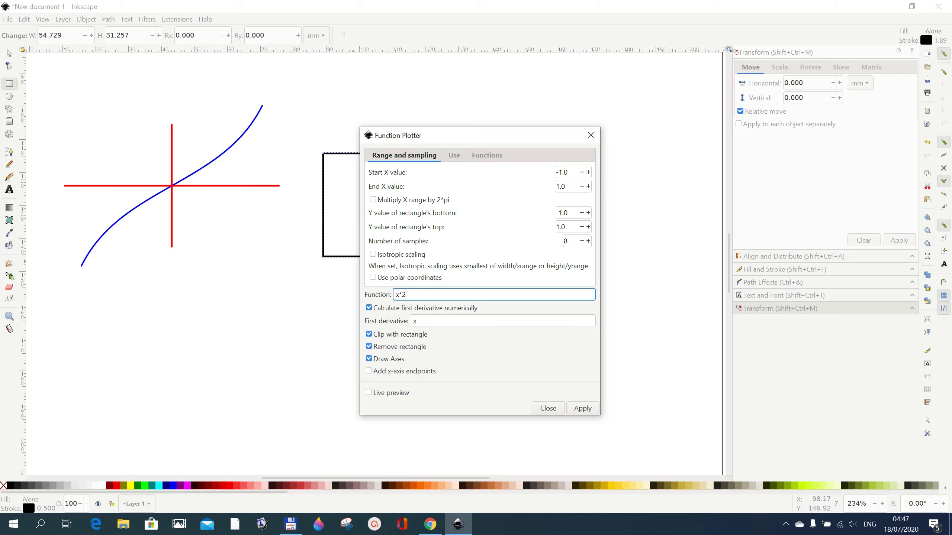
pyautogui.click(369, 371)
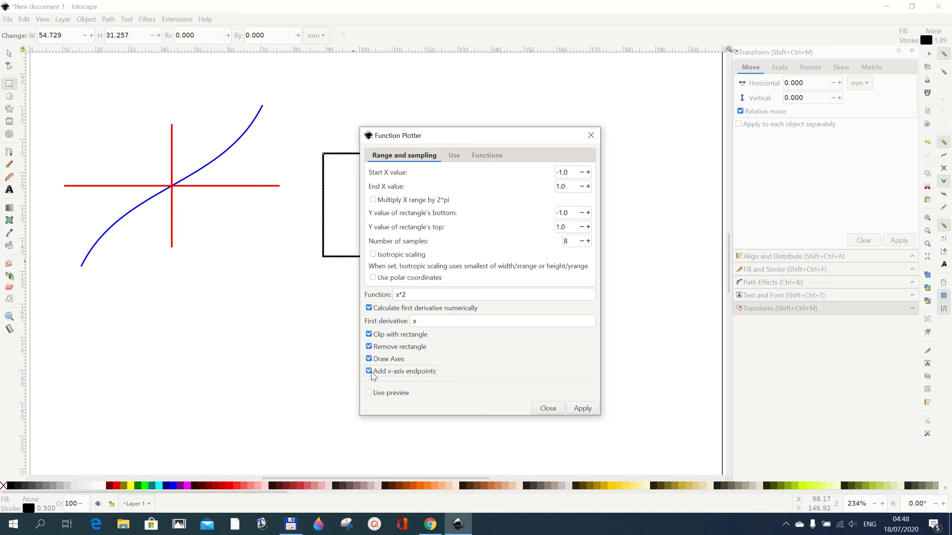
pyautogui.click(585, 411)
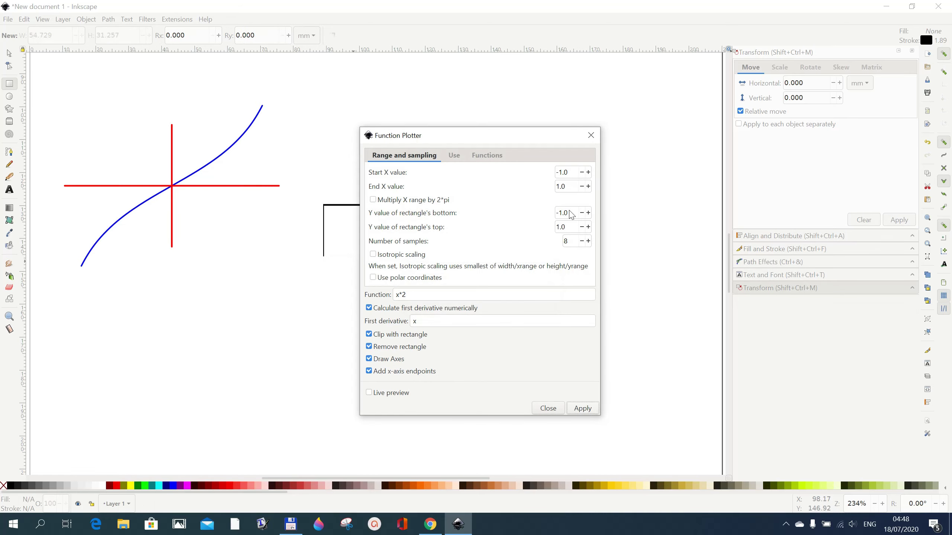
pyautogui.click(591, 135)
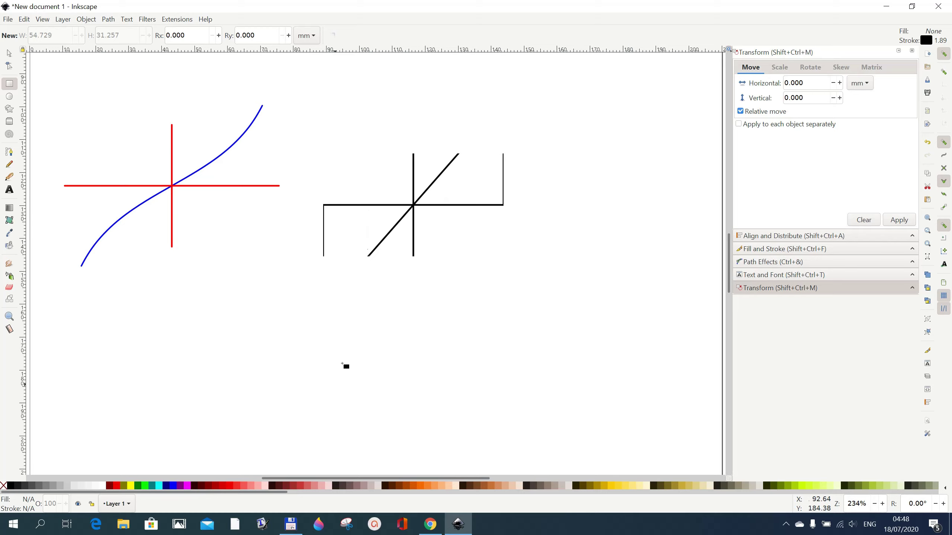
# Step: Try filling the x*2 plot with lime green, and undo the fill
pyautogui.click(10, 54)
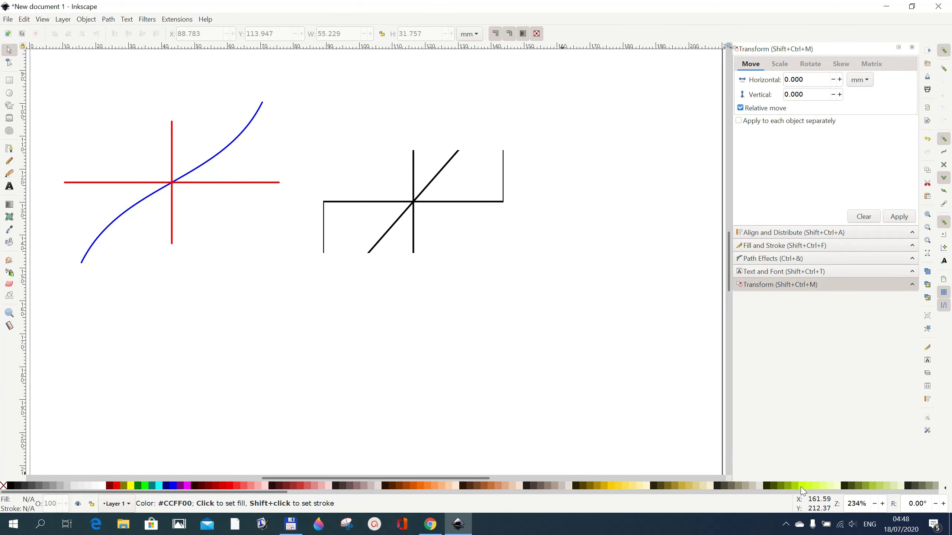
pyautogui.click(420, 202)
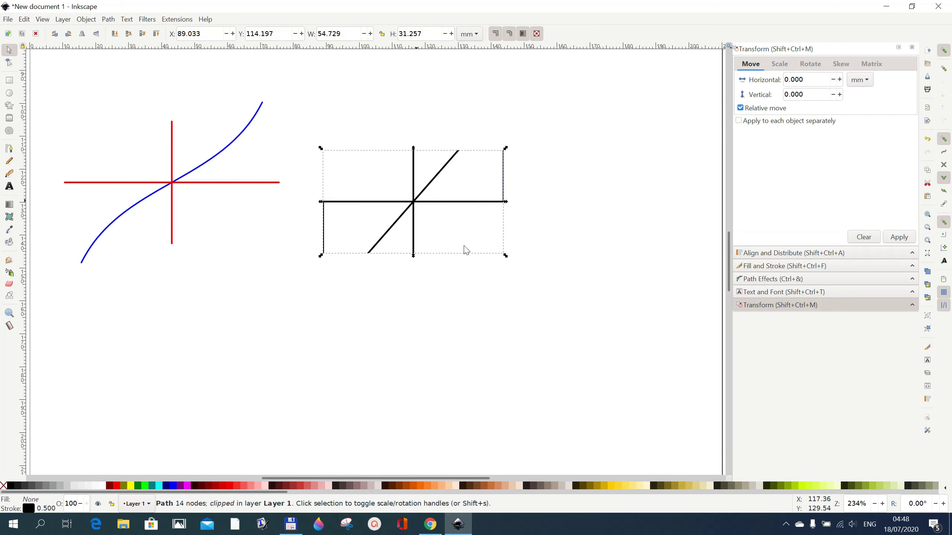
pyautogui.click(793, 485)
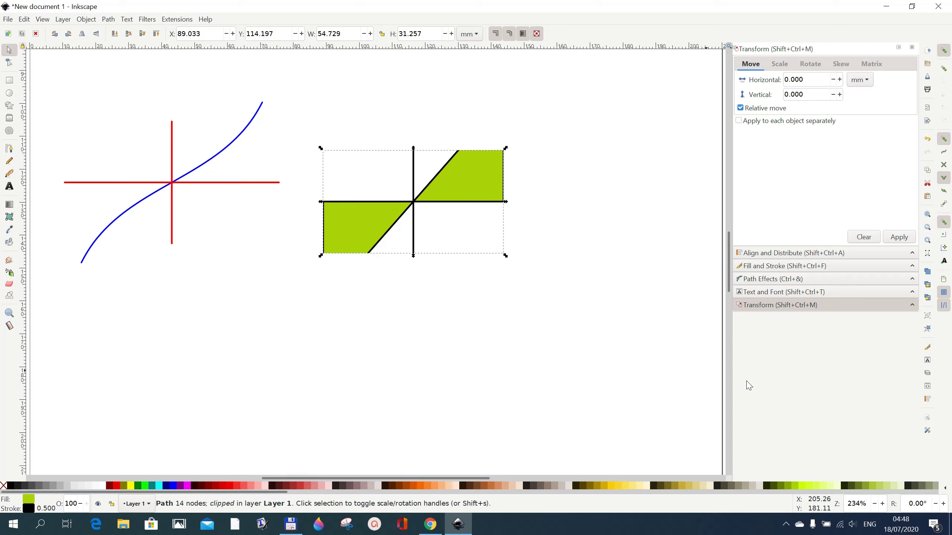
pyautogui.click(929, 139)
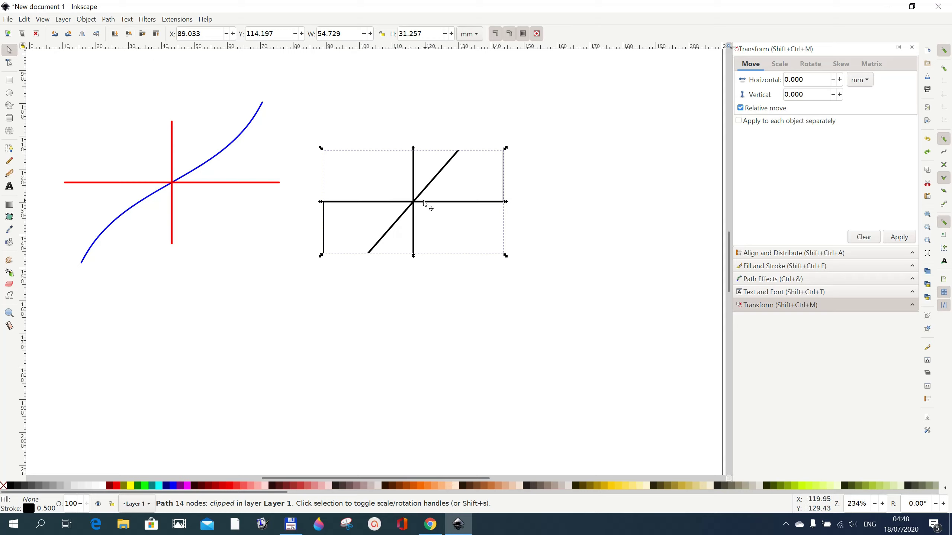
# Step: Break the x*2 plot apart into separate paths for the function and its axes
pyautogui.click(108, 19)
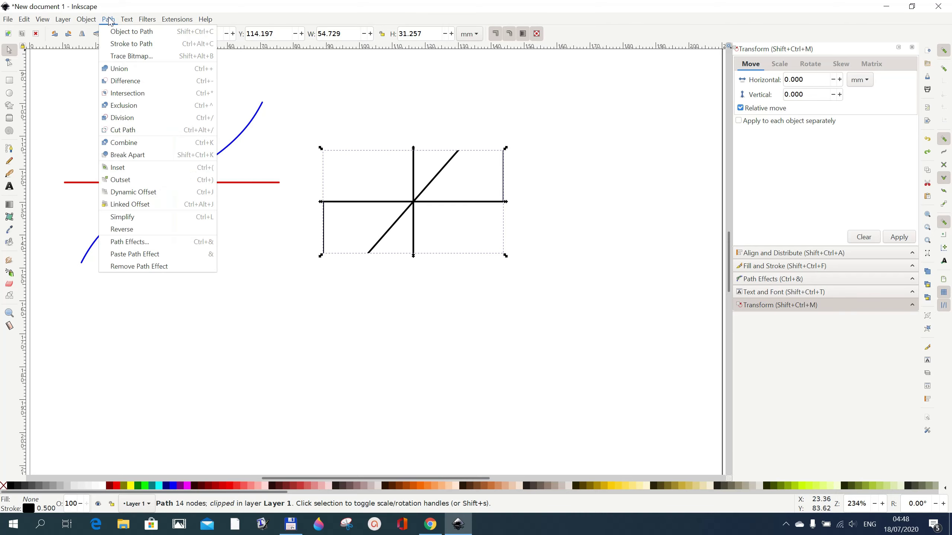
pyautogui.click(136, 161)
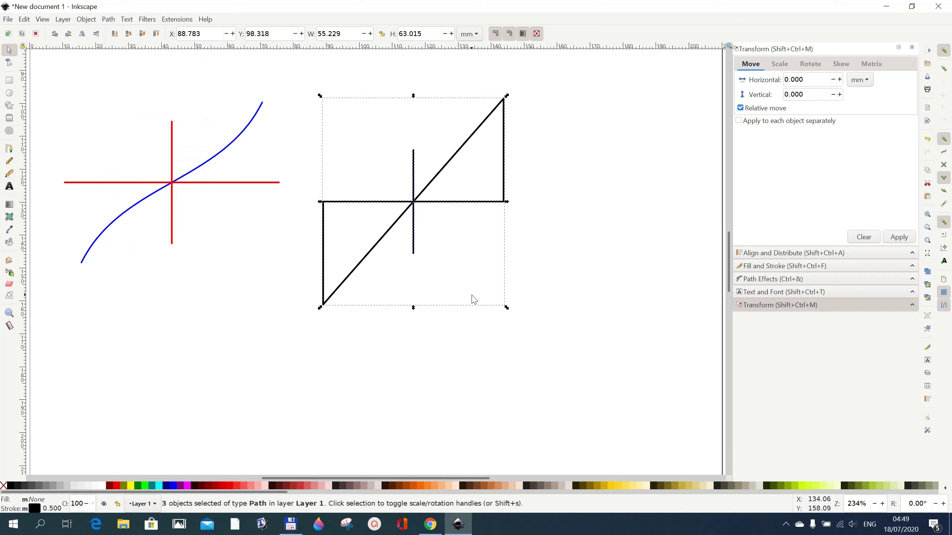
pyautogui.click(471, 296)
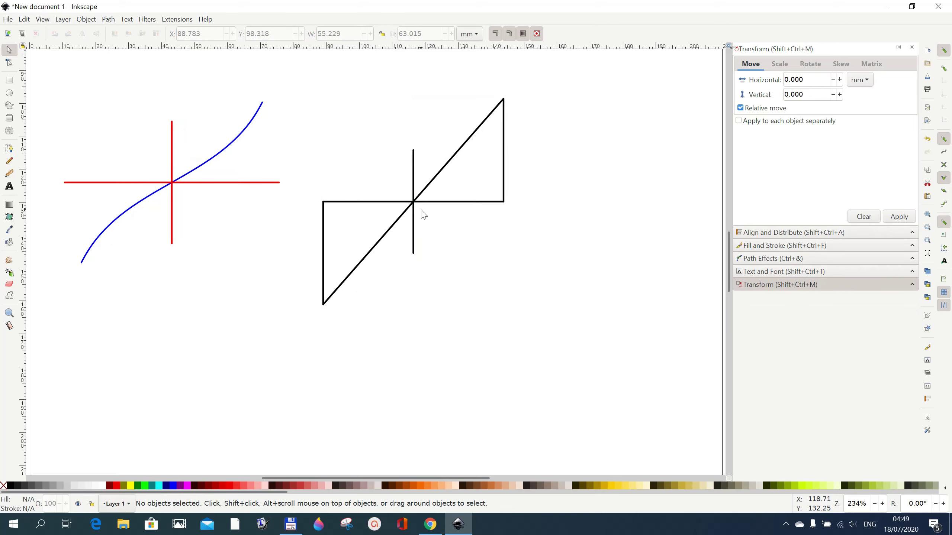
# Step: Give the x*2 function path a light red #FF5555 stroke and a golden yellow fill
pyautogui.click(400, 220)
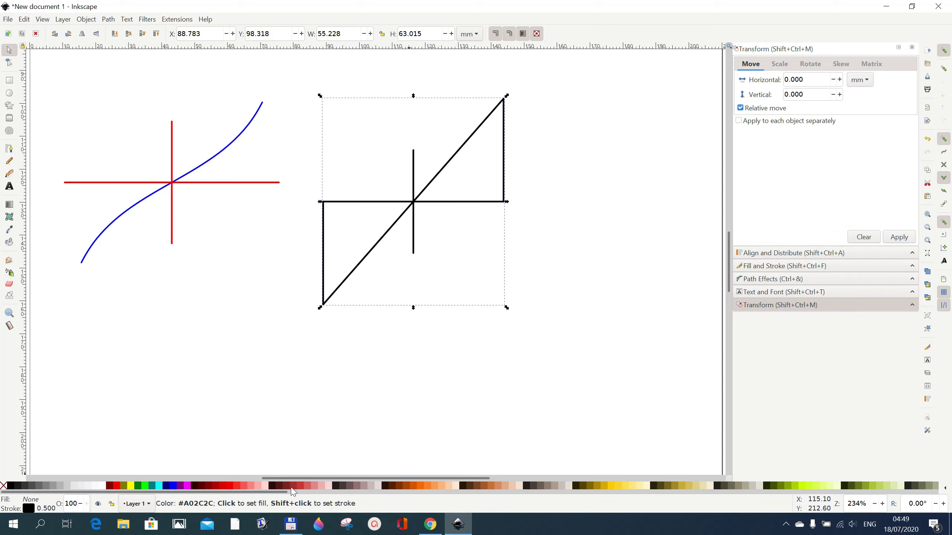
pyautogui.keyDown('shift'); pyautogui.click(243, 487); pyautogui.keyUp('shift')
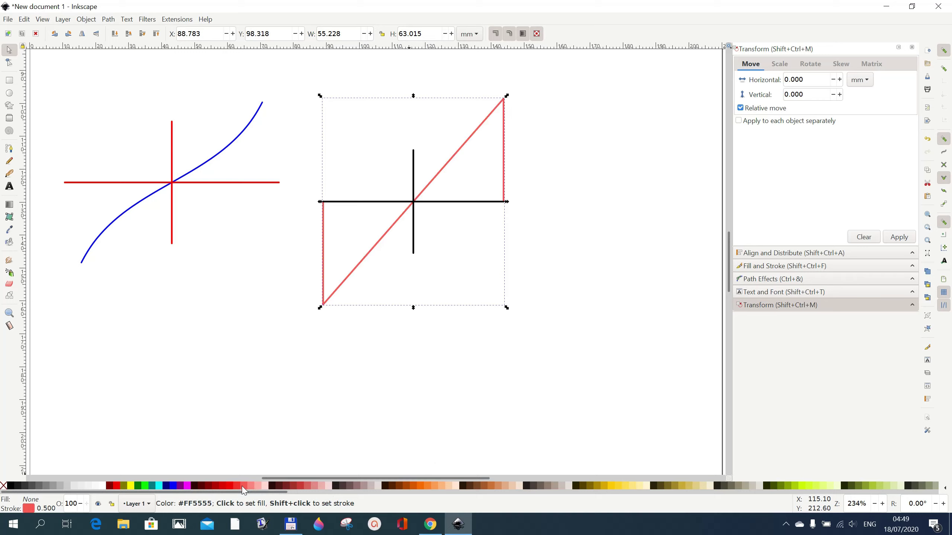
pyautogui.click(609, 486)
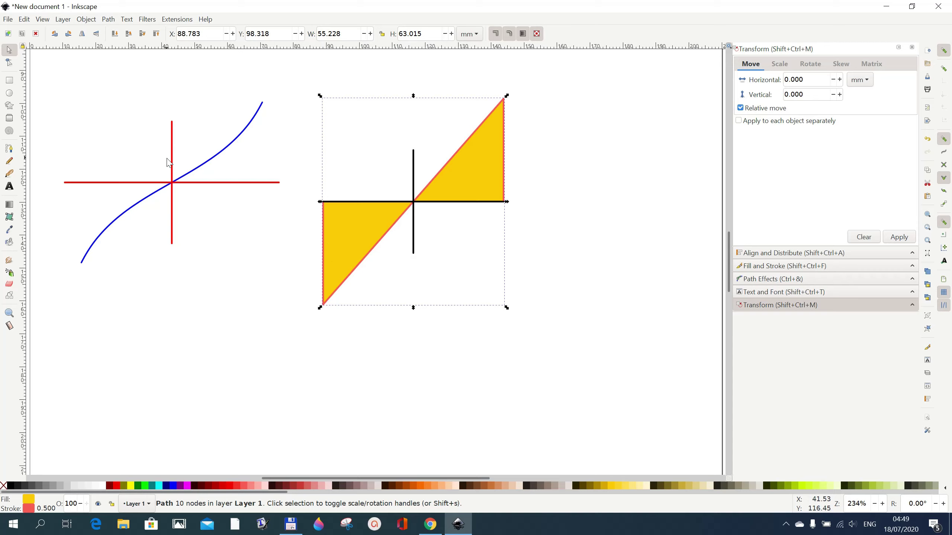
# Step: Add a large arrowhead end marker to the red vertical axis of the tan(x) plot
pyautogui.click(172, 137)
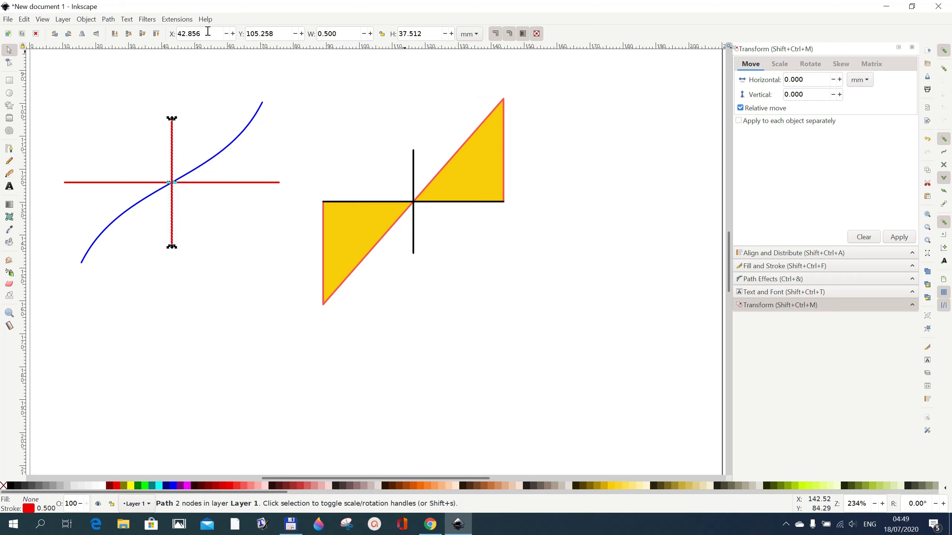
pyautogui.click(85, 19)
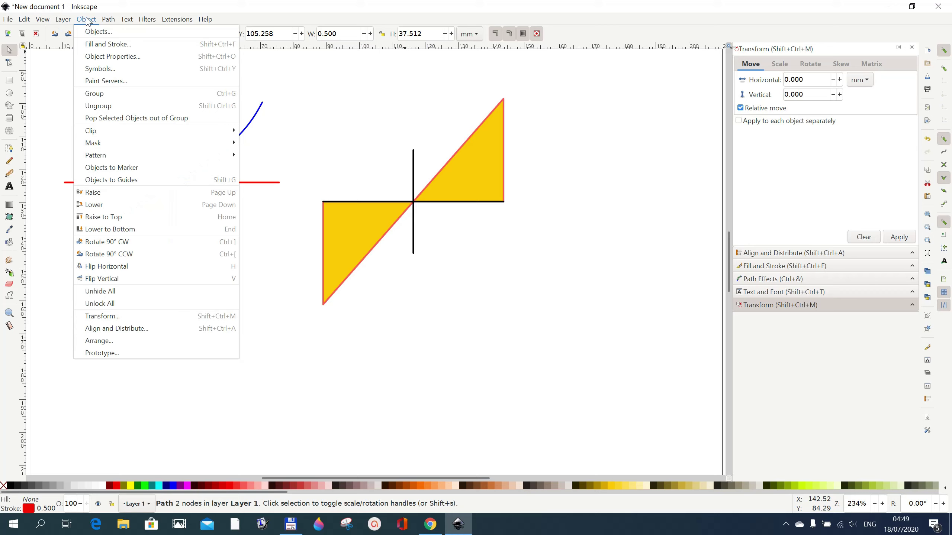
pyautogui.click(98, 45)
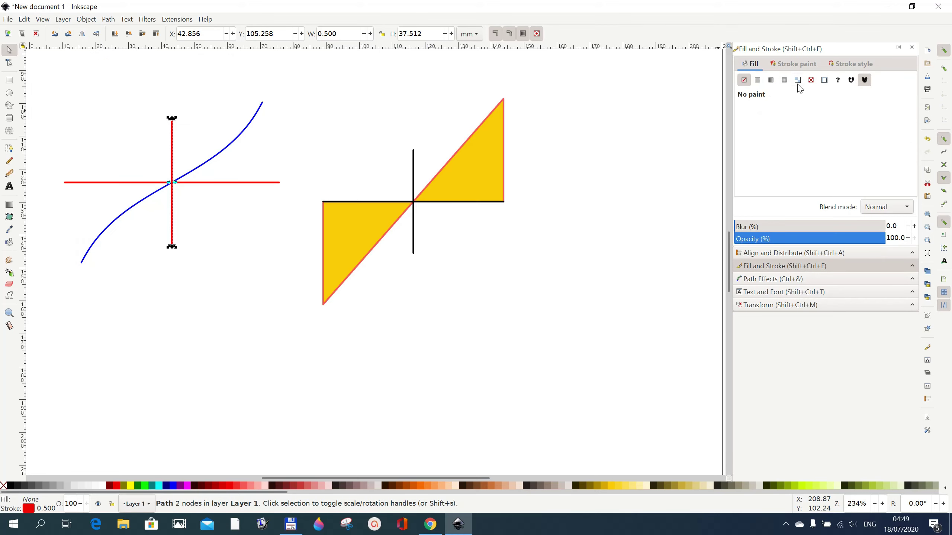
pyautogui.click(852, 65)
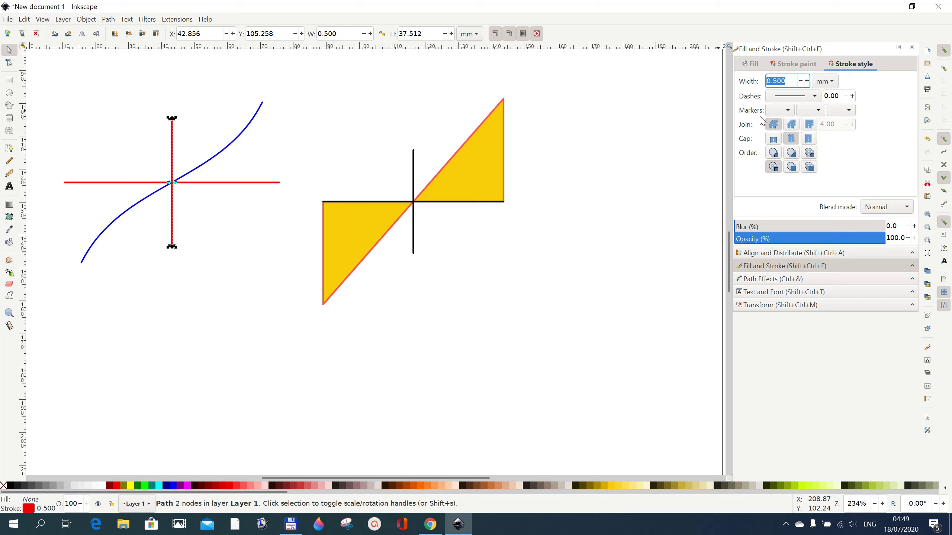
pyautogui.click(852, 114)
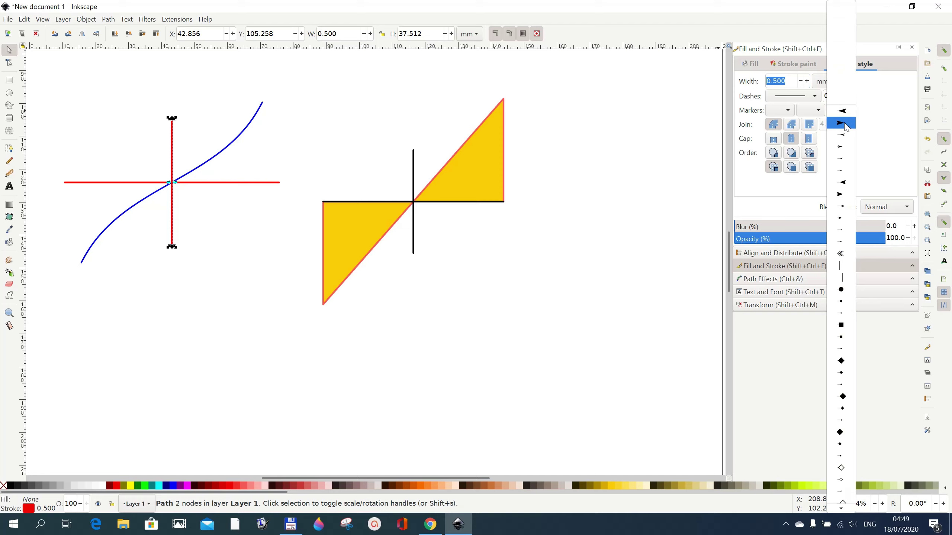
pyautogui.click(845, 126)
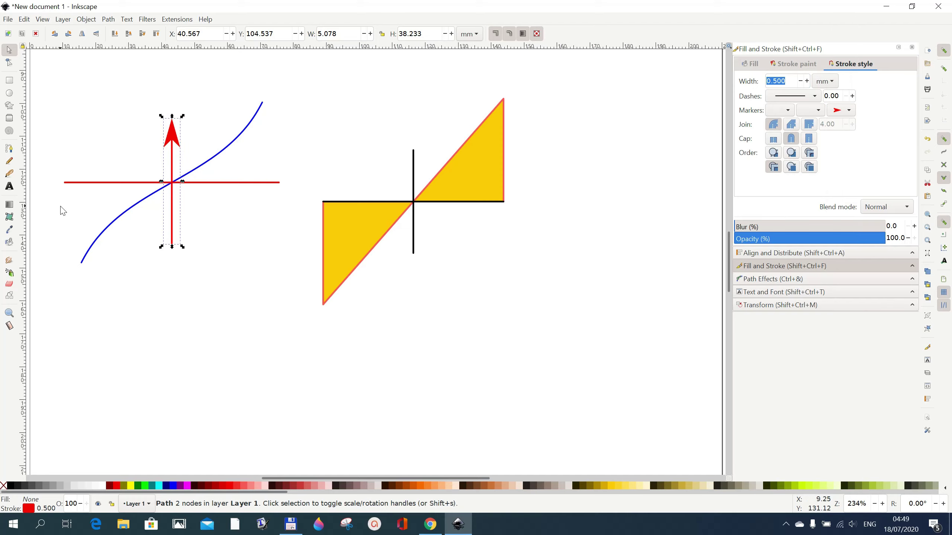
# Step: Add a matching red arrowhead end marker to the horizontal axis of the tan(x) plot
pyautogui.click(278, 182)
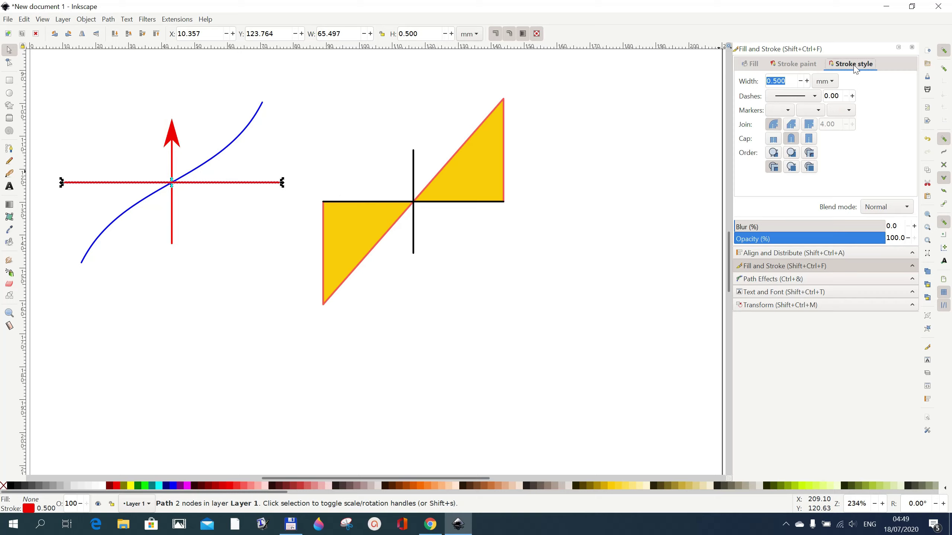
pyautogui.click(848, 111)
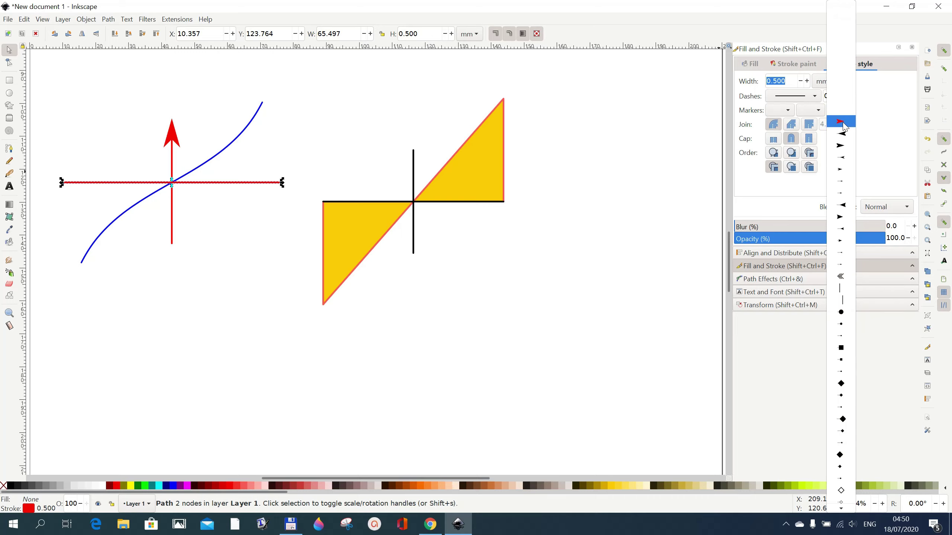
pyautogui.click(840, 122)
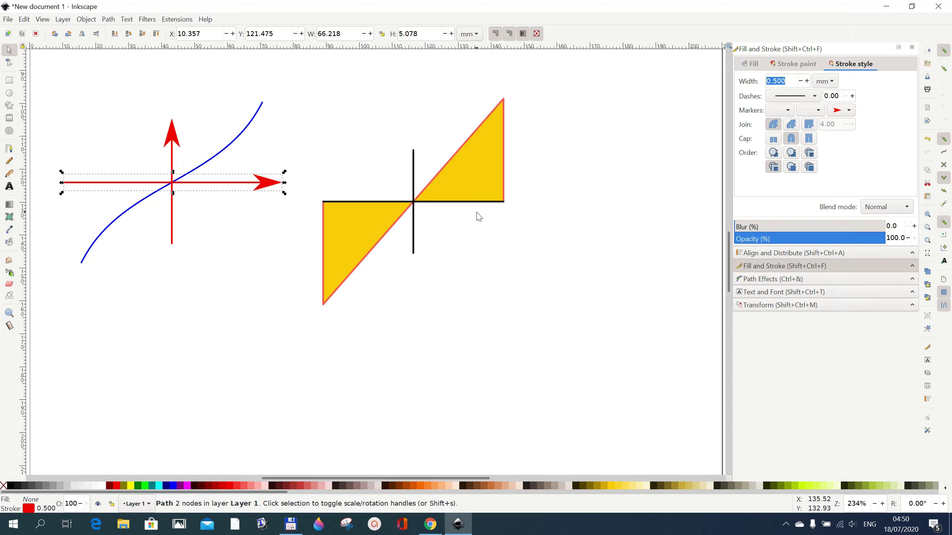
# Step: Add an arrowhead end marker to the black vertical axis of the x*2 plot
pyautogui.click(413, 175)
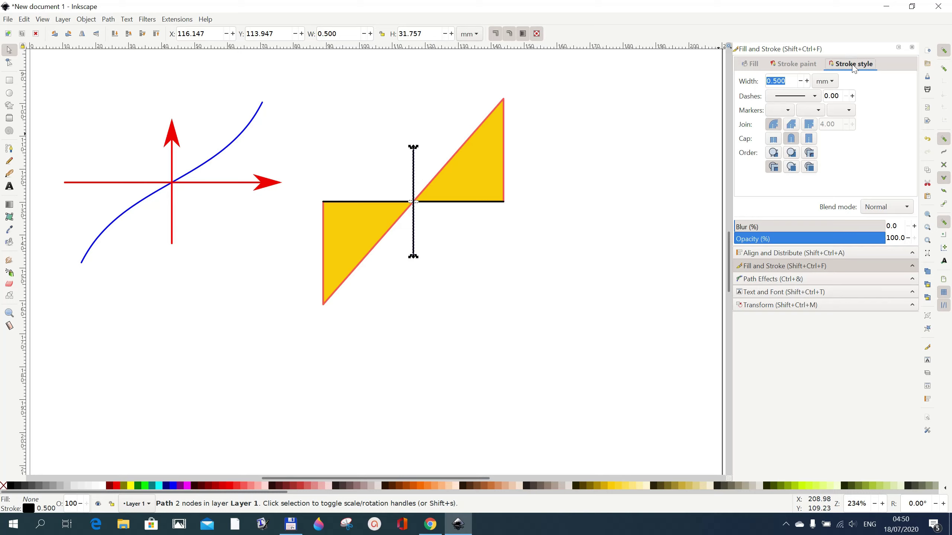
pyautogui.click(851, 113)
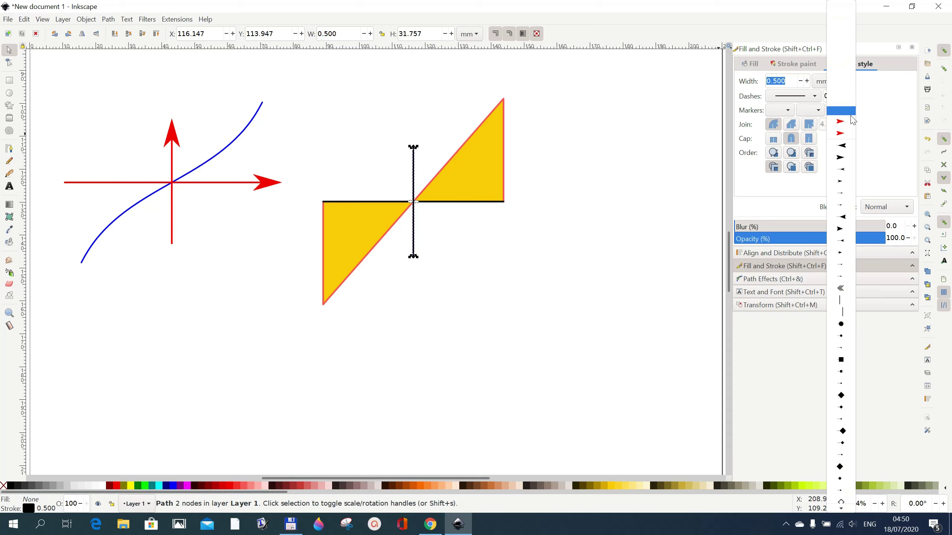
pyautogui.click(840, 134)
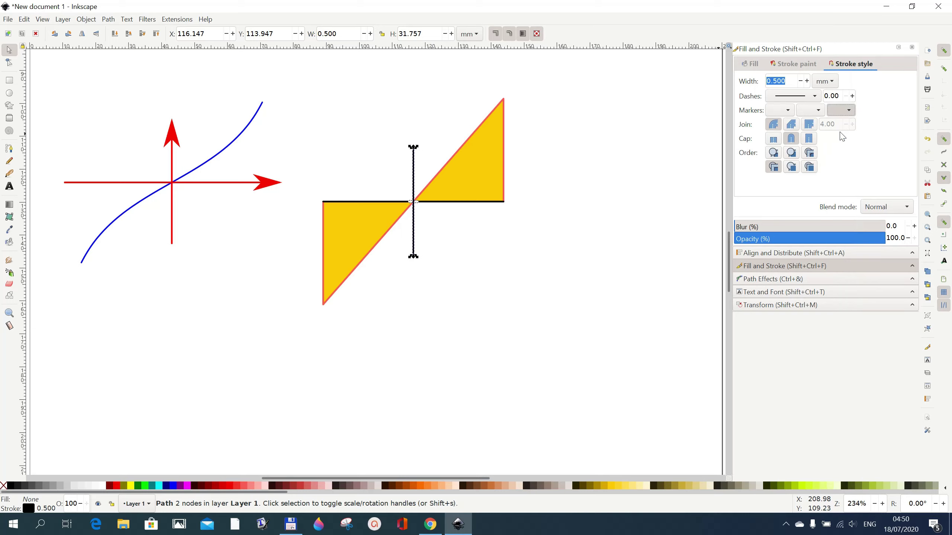
# Step: Add a matching black arrowhead end marker to the horizontal axis of the x*2 plot, and deselect it
pyautogui.click(503, 203)
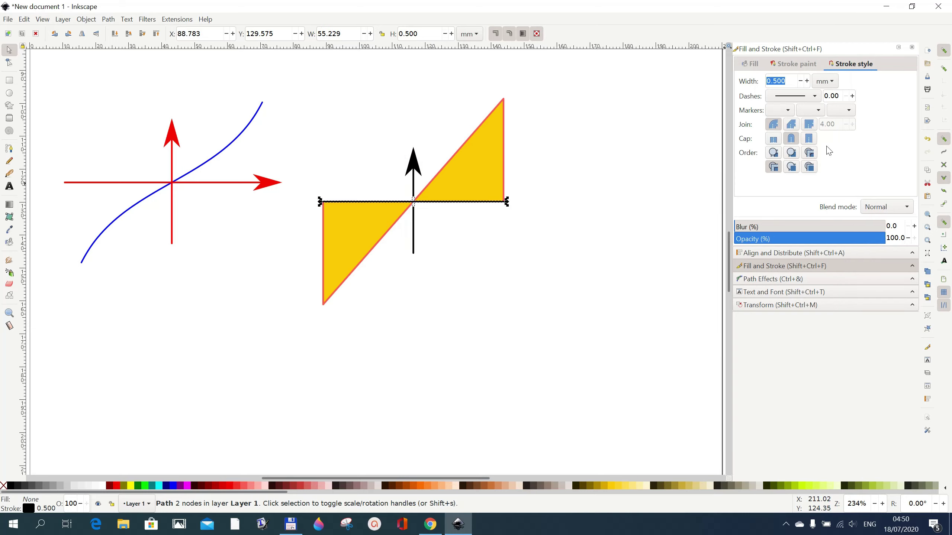
pyautogui.click(845, 109)
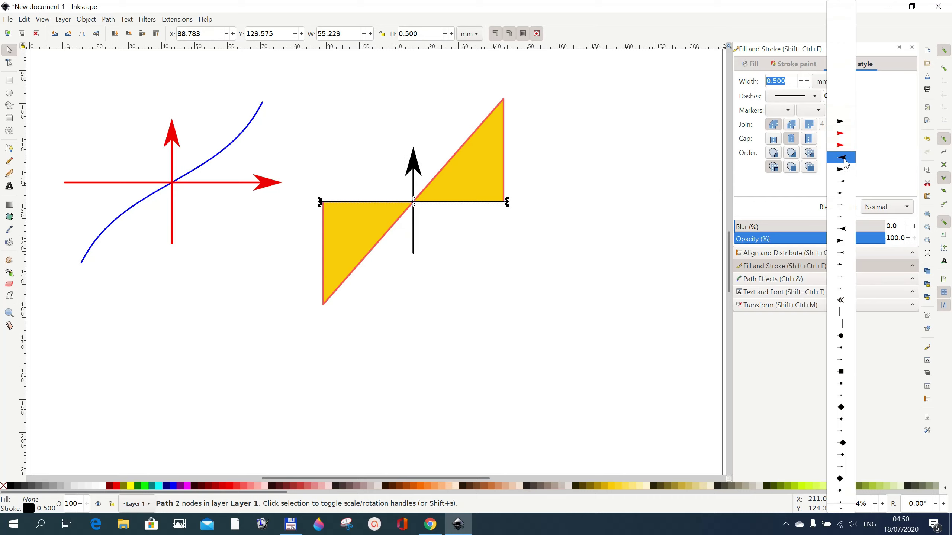
pyautogui.click(841, 173)
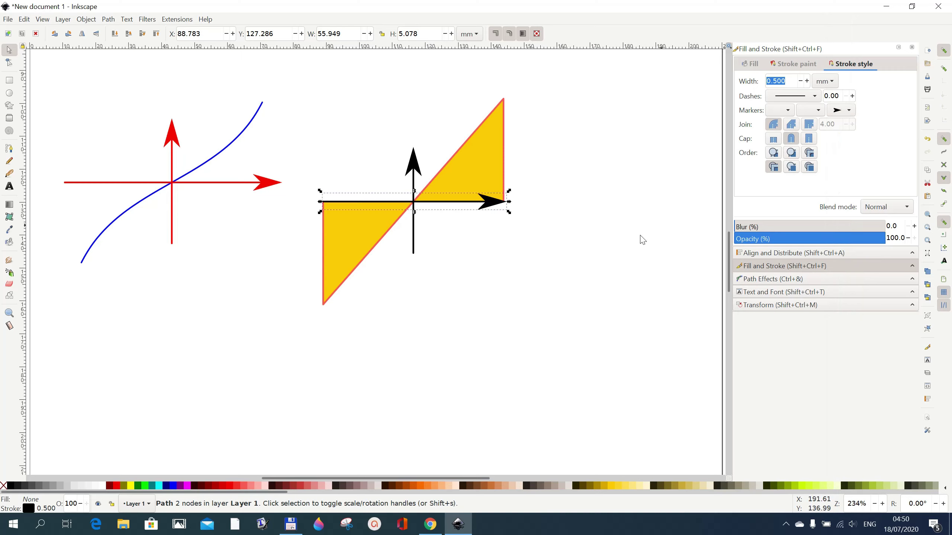
pyautogui.click(516, 316)
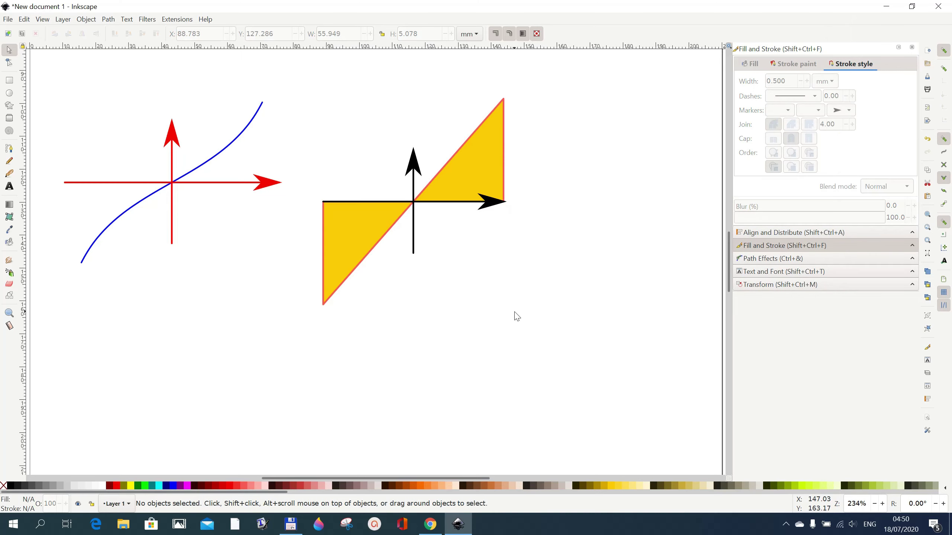